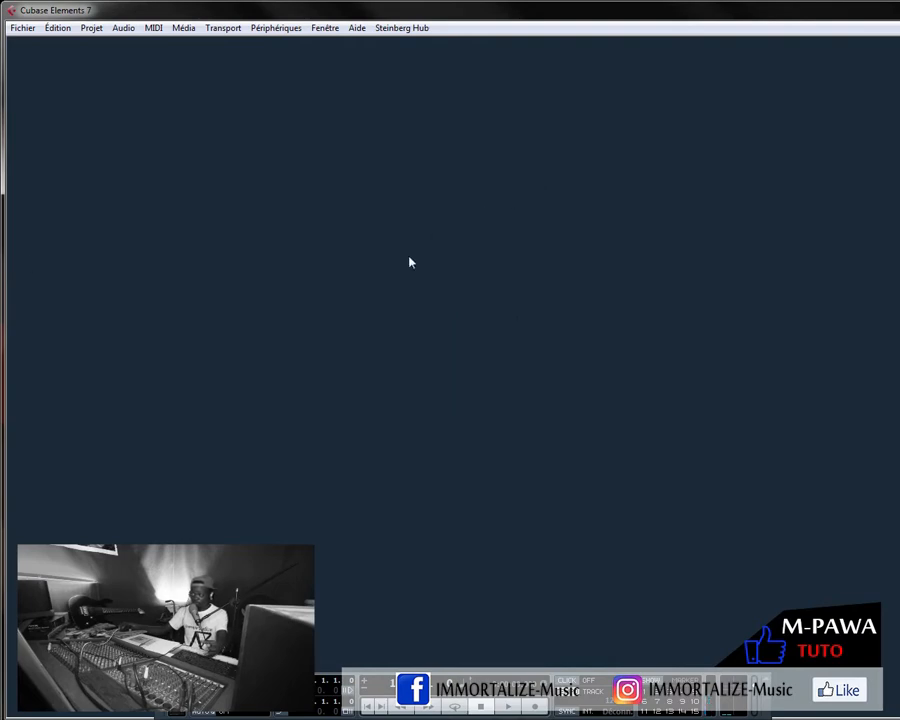
- Start a new project and select Bureau as the parent location for its working directory
click(23, 29)
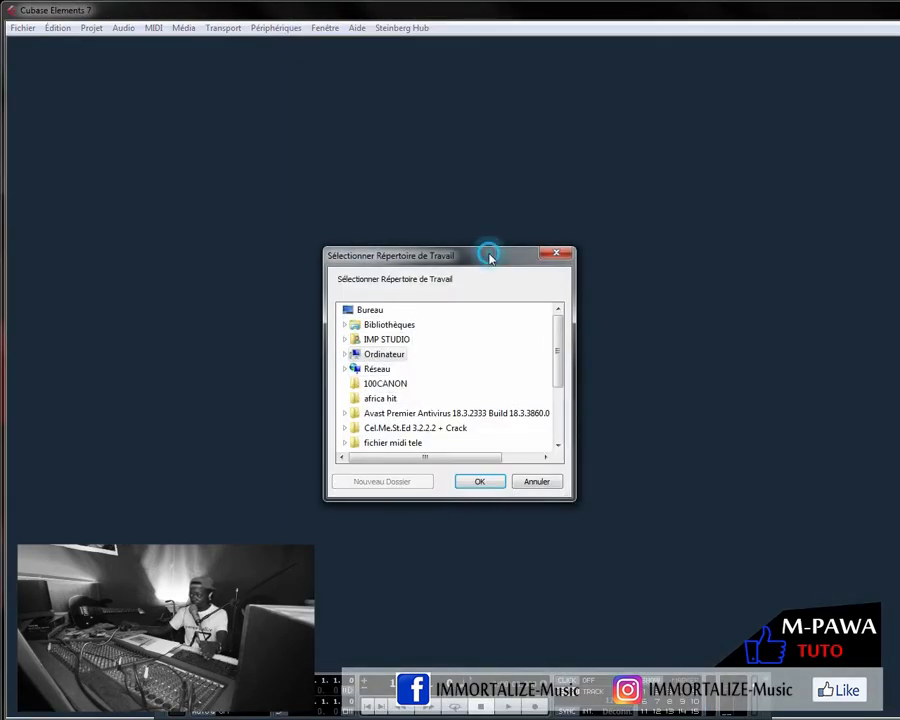
drag(489, 258, 446, 256)
mouse_move(512, 357)
mouse_down()
mouse_move(514, 432)
mouse_move(513, 333)
mouse_up()
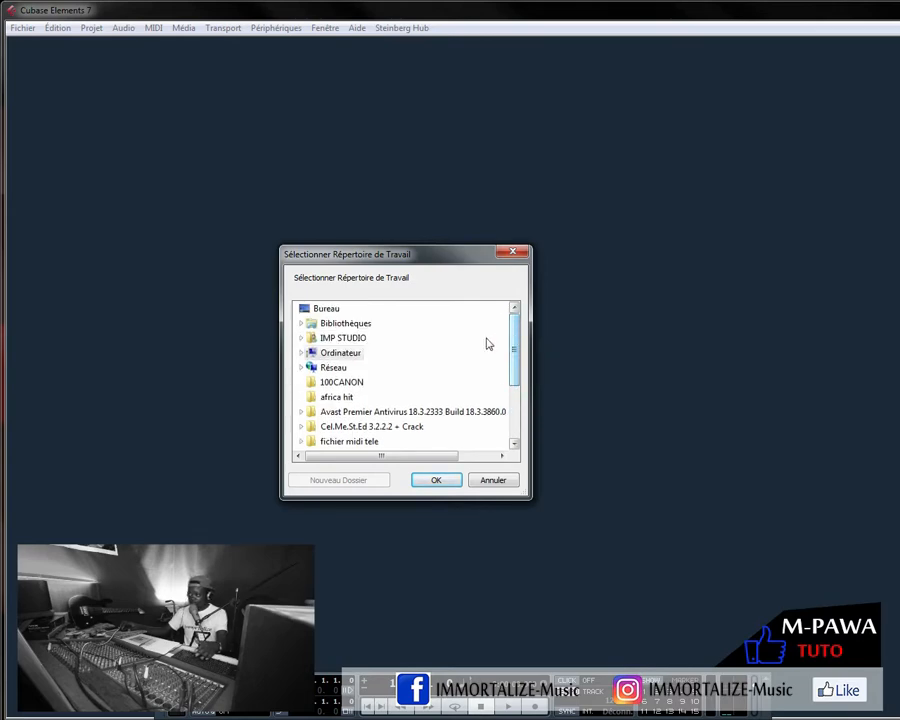
click(339, 353)
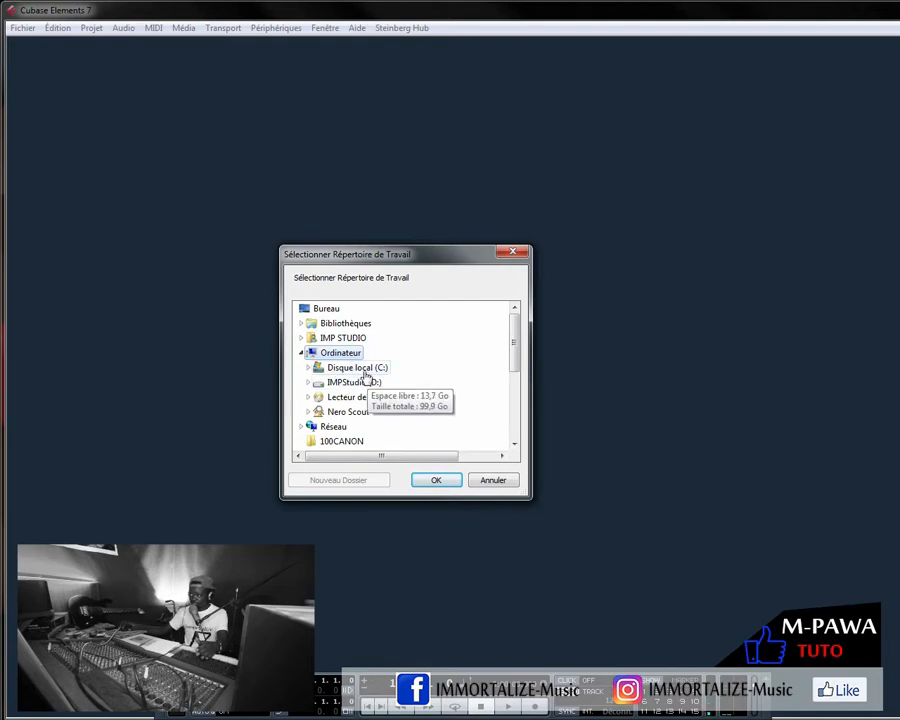
click(308, 368)
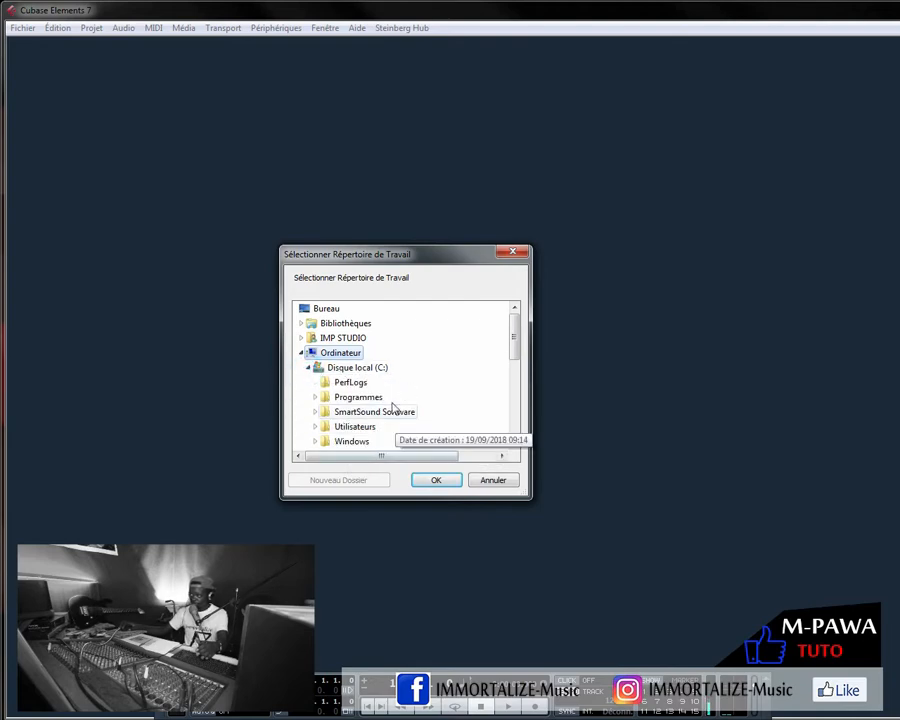
scroll(416, 390, down, 2)
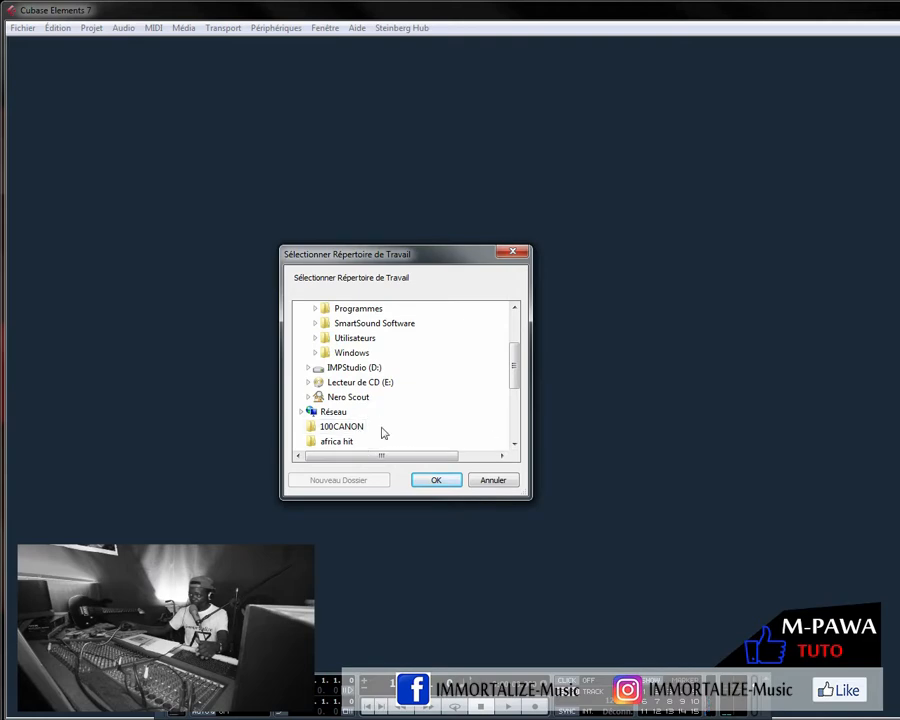
scroll(448, 376, up, 3)
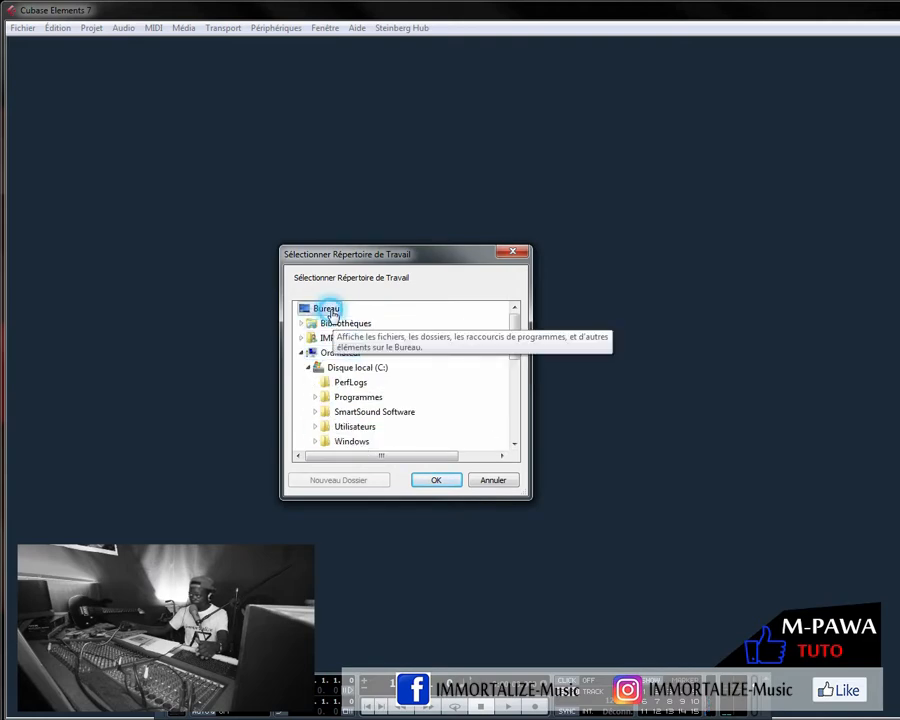
- Create a folder named "session cubase" and set it as the project's working directory
click(343, 481)
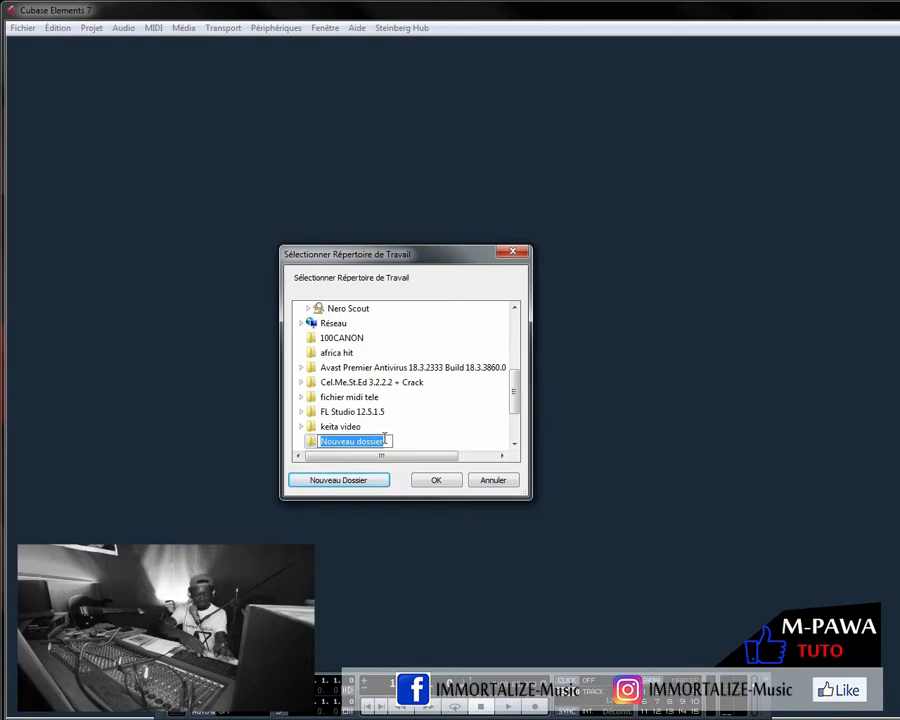
text(sess)
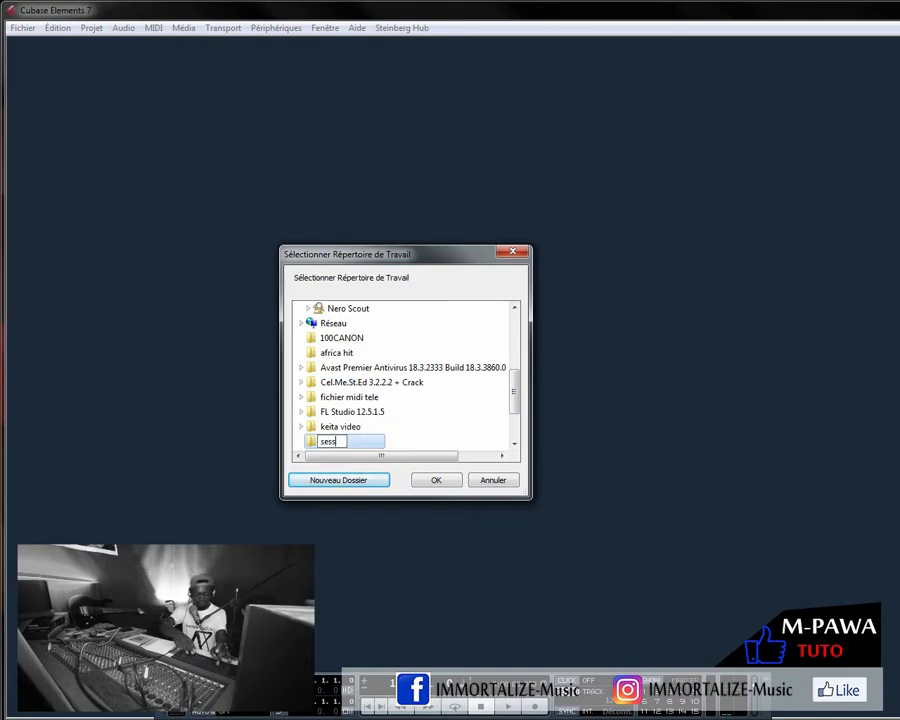
text(ion c)
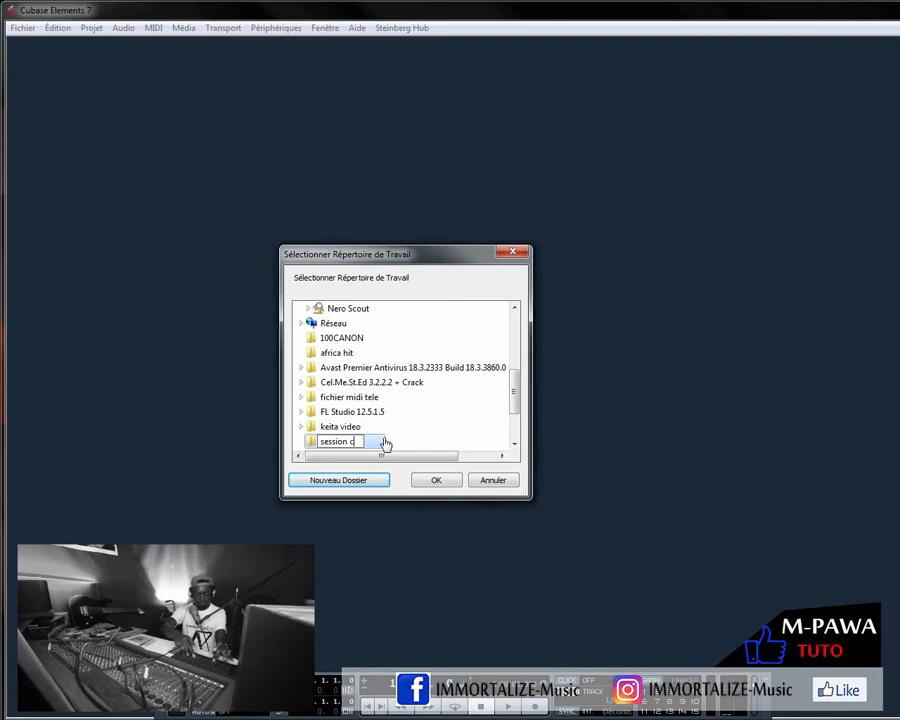
text(ubas)
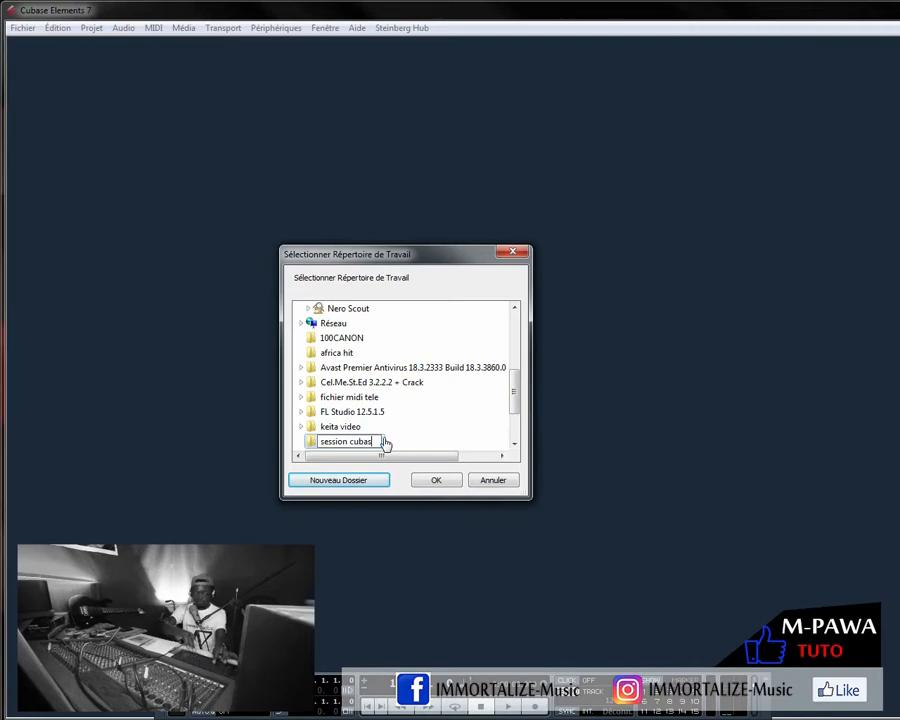
text(e)
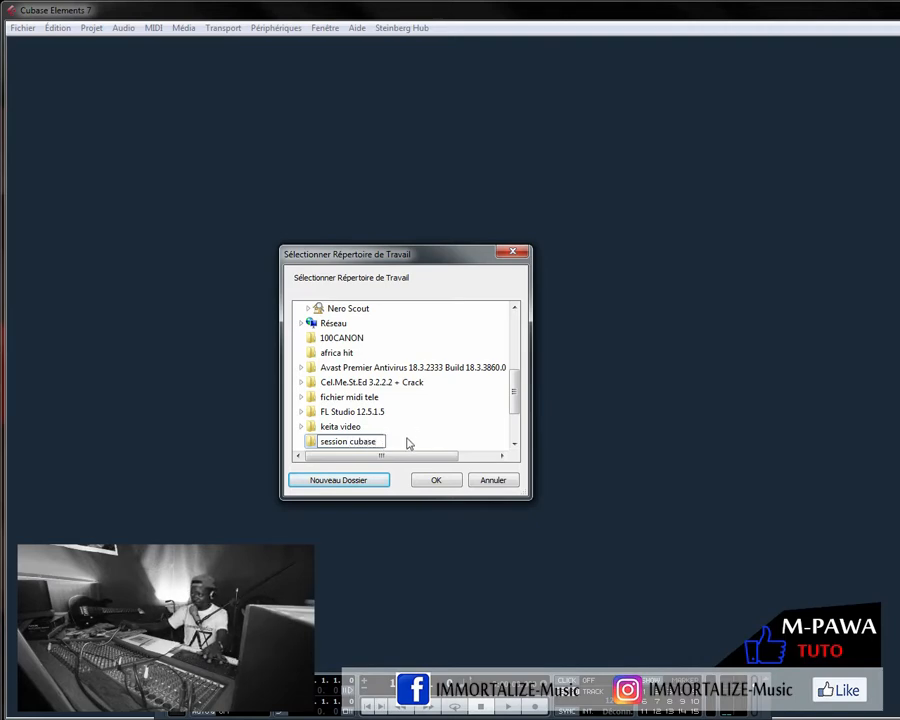
key(Return)
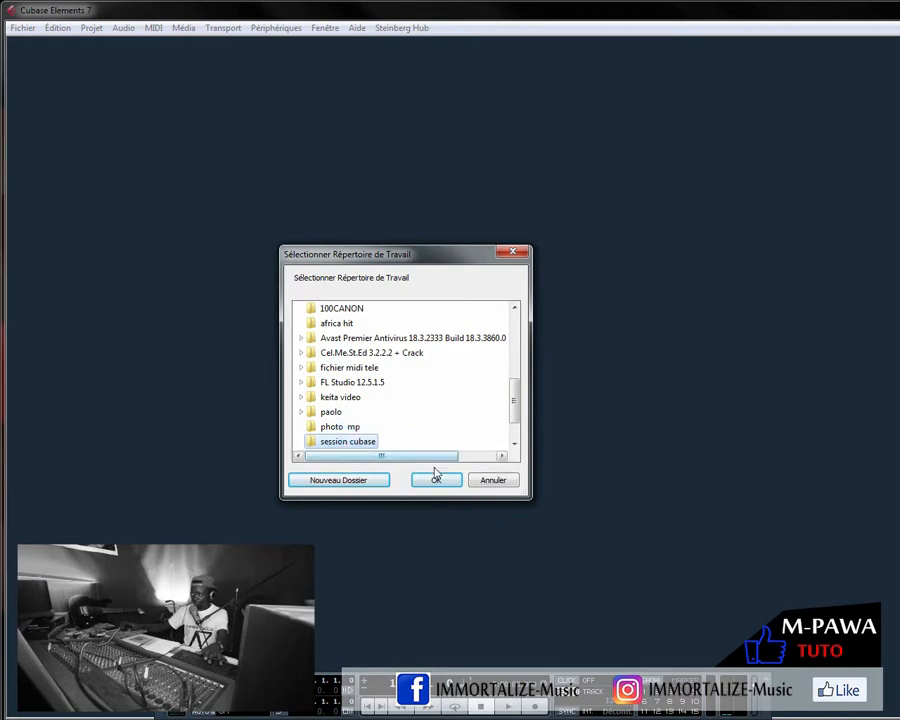
click(436, 479)
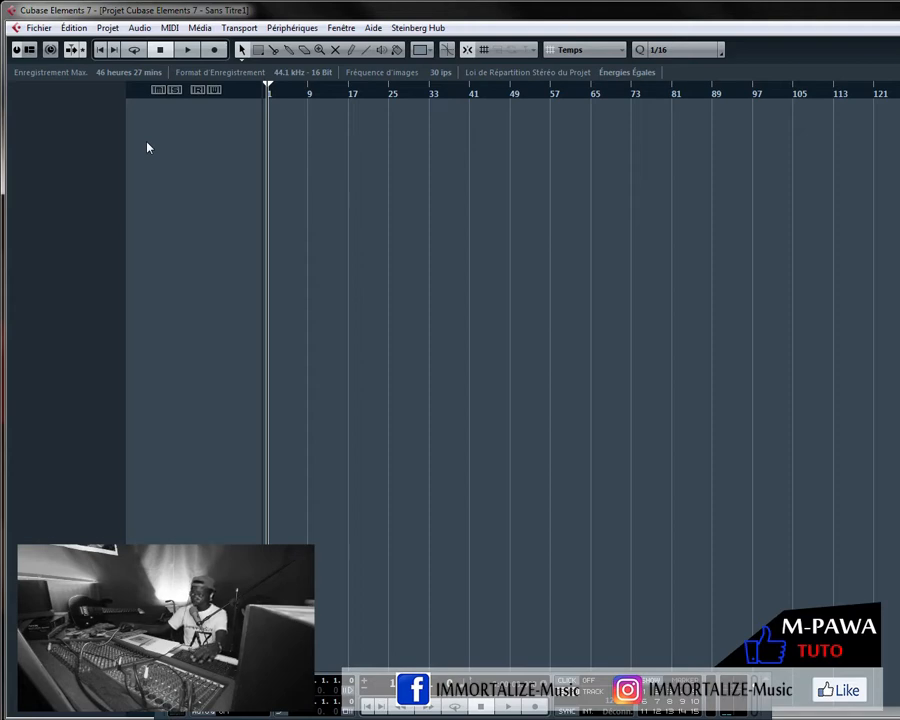
- Begin adding audio tracks to the empty project and set their configuration to Mono
right_click(177, 136)
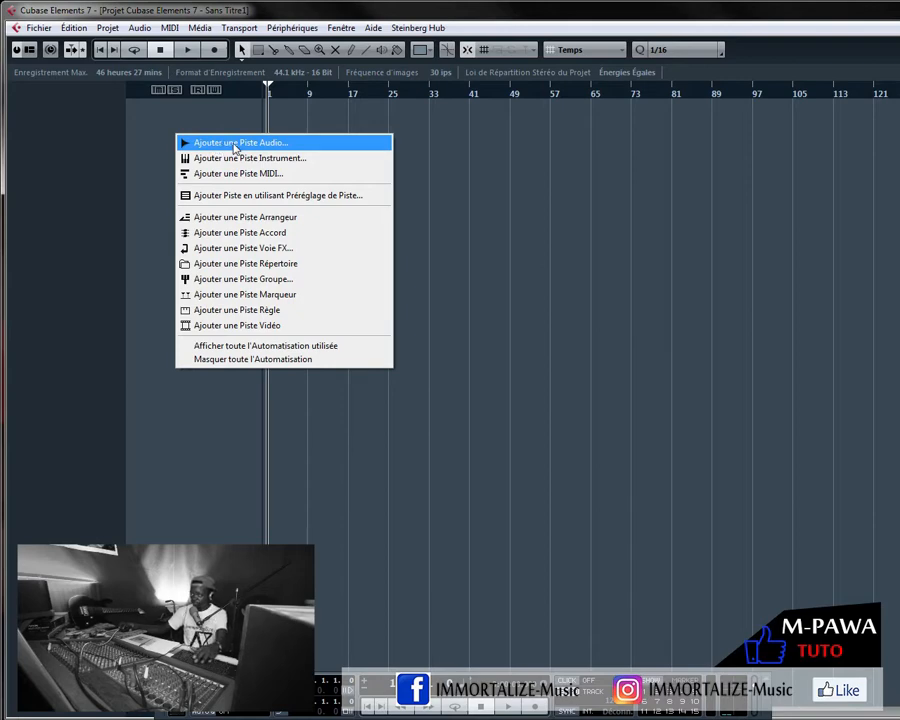
click(234, 146)
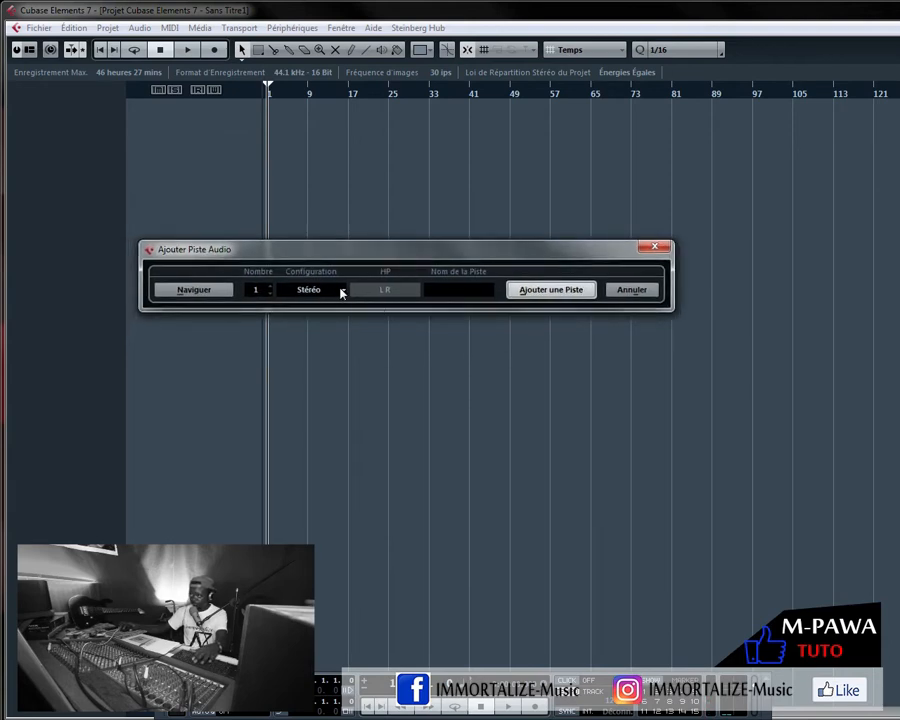
click(341, 292)
click(330, 307)
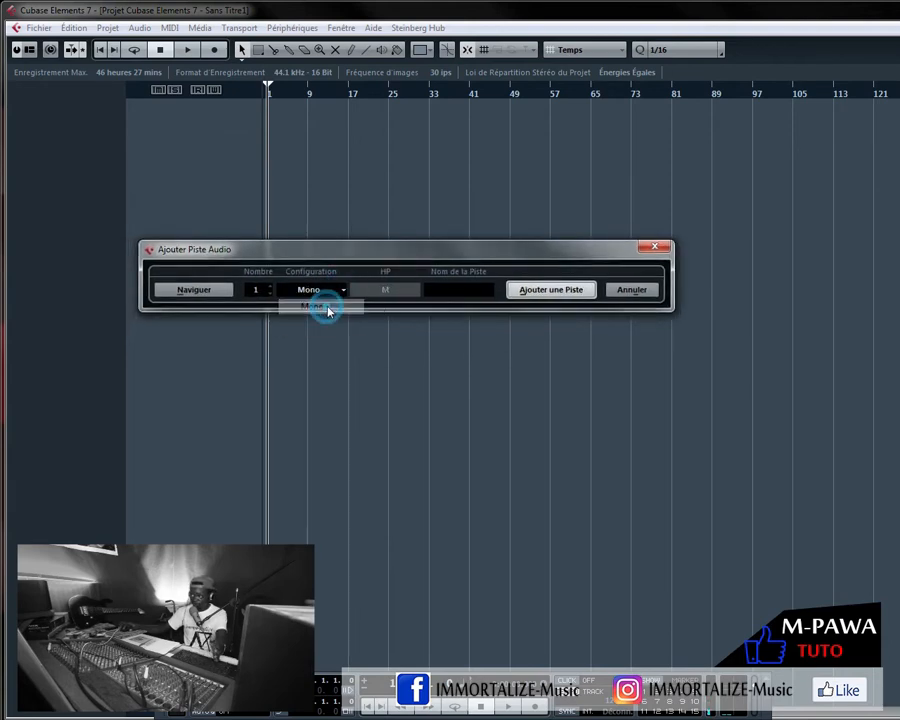
click(463, 290)
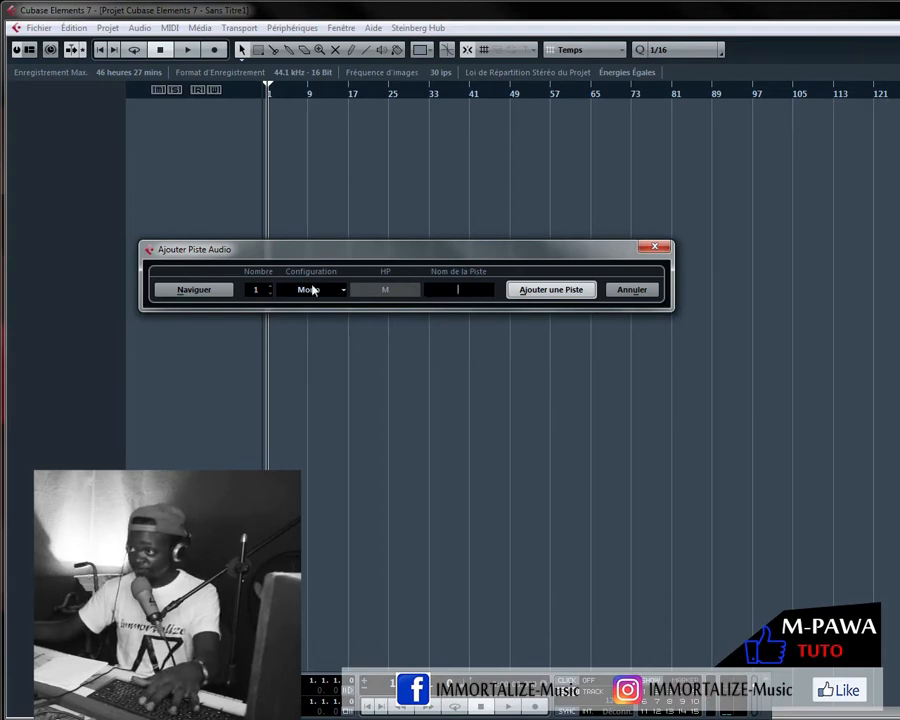
click(258, 289)
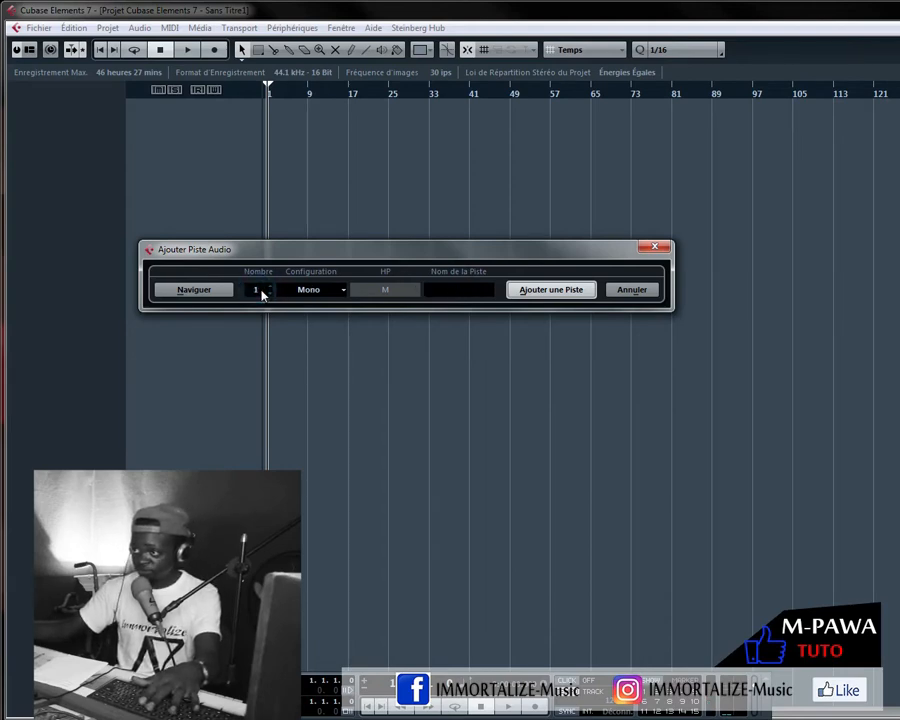
click(257, 289)
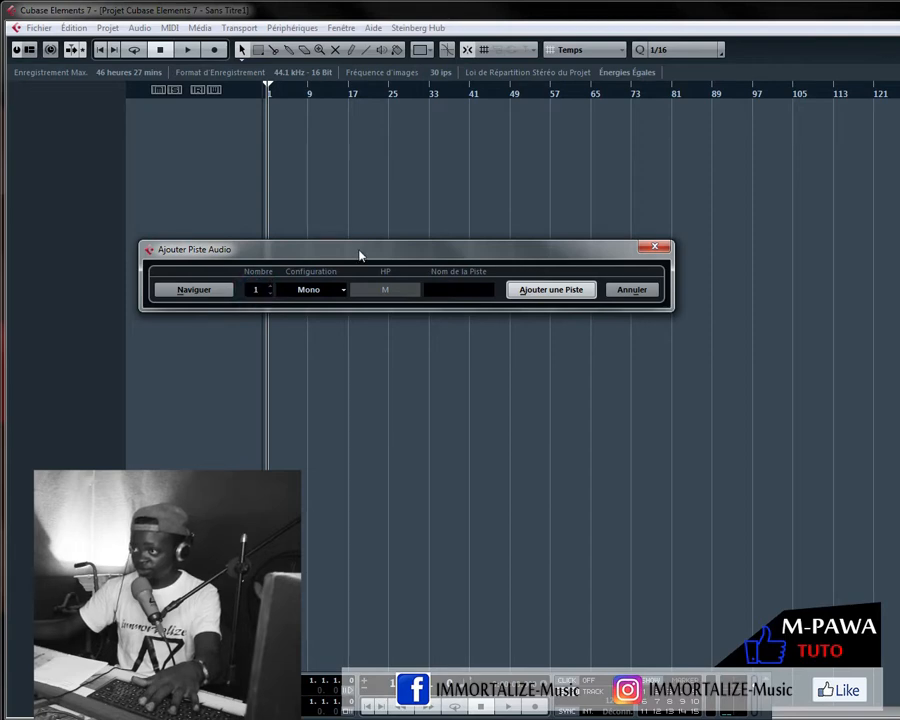
- Set the number of new audio tracks to 8, name them V, and add them to the project
drag(360, 256, 303, 410)
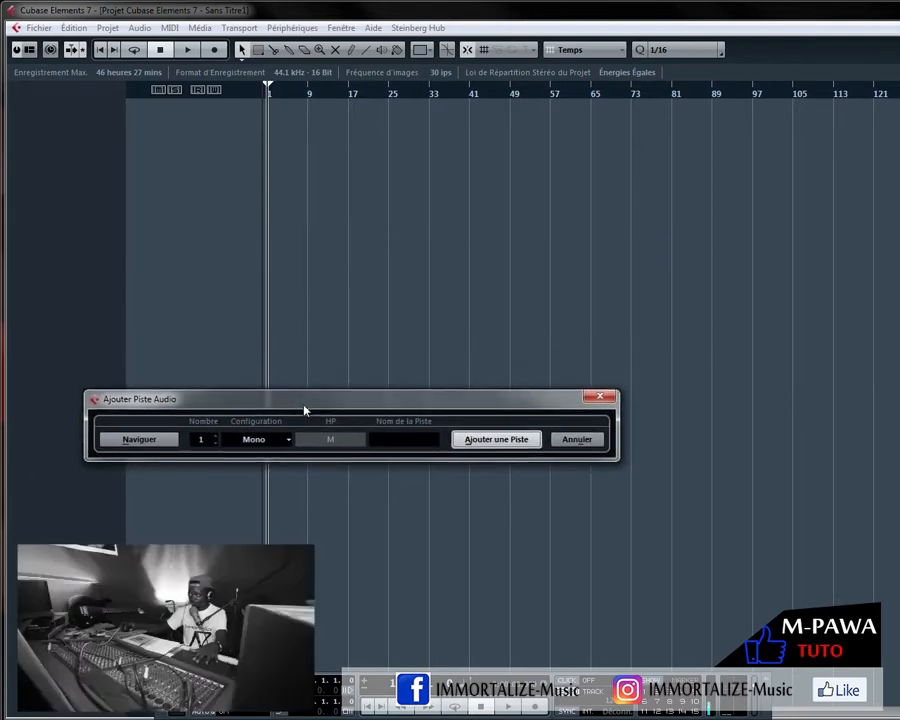
click(212, 444)
click(212, 444)
click(212, 444)
click(212, 444)
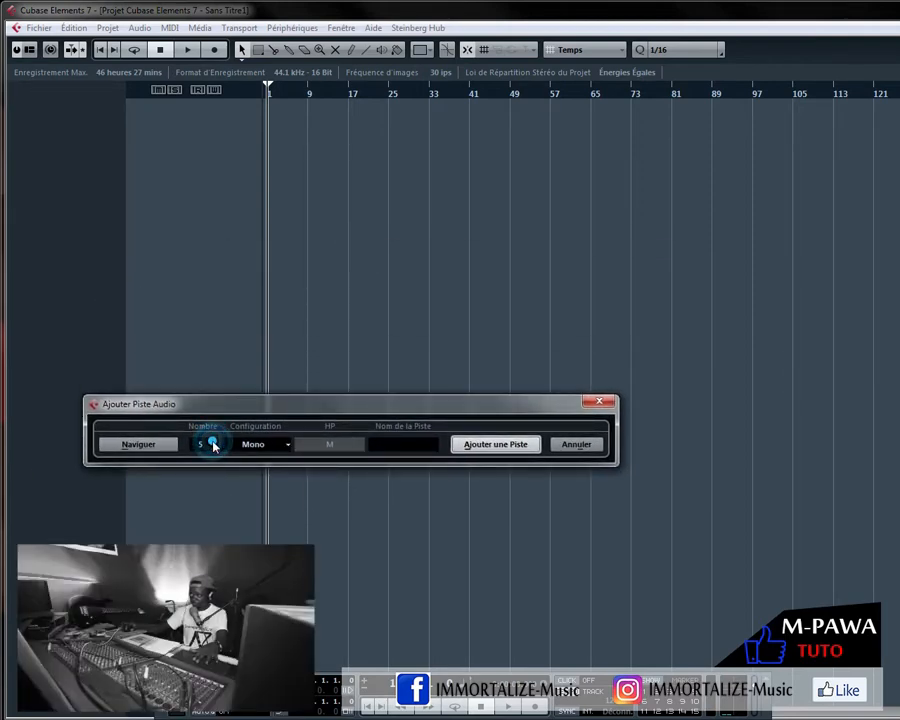
click(212, 444)
click(212, 444)
click(212, 444)
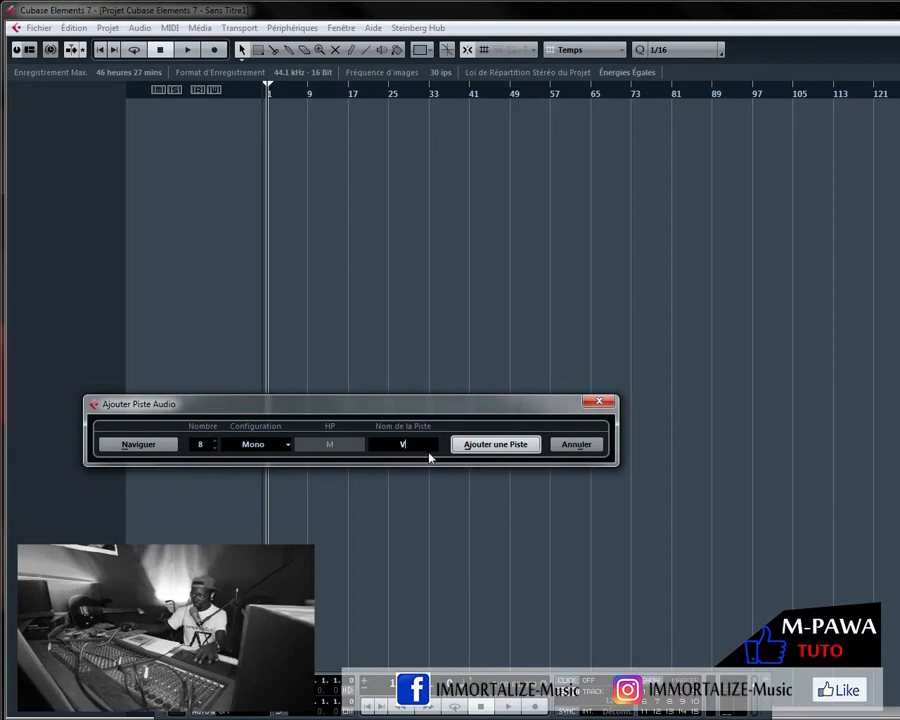
click(504, 445)
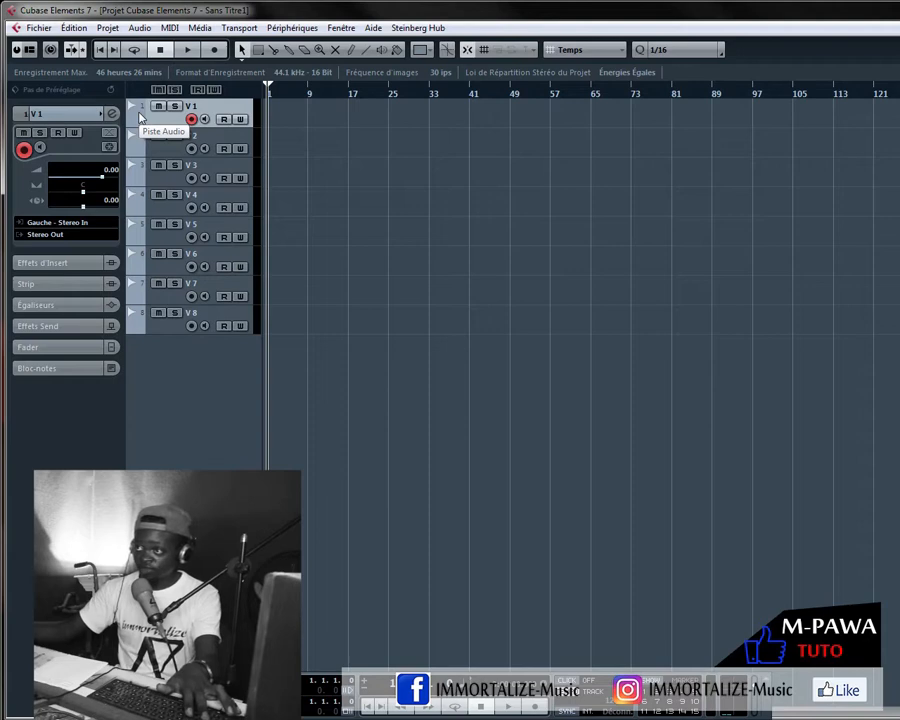
- Change the track colour of V 1 to green and of V 2 to lime green
click(140, 117)
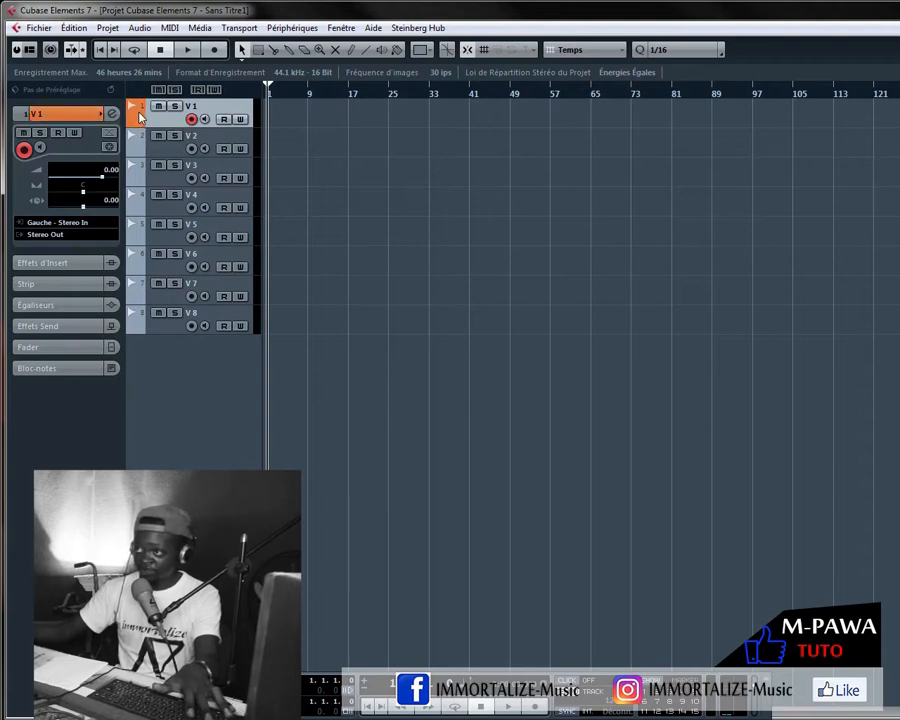
scroll(140, 117, down, 2)
scroll(140, 117, up, 1)
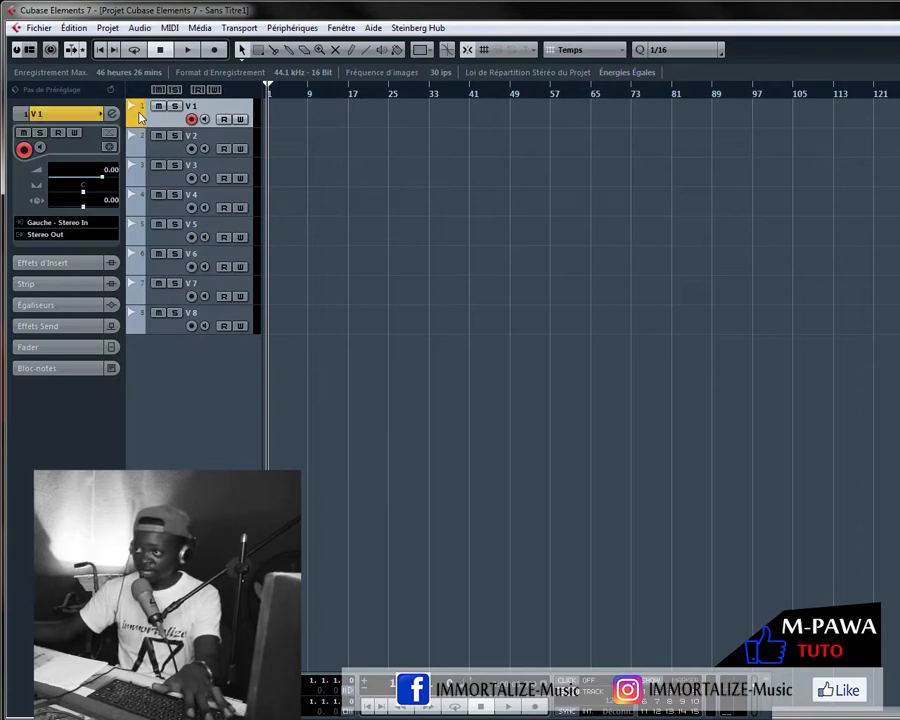
scroll(140, 117, down, 3)
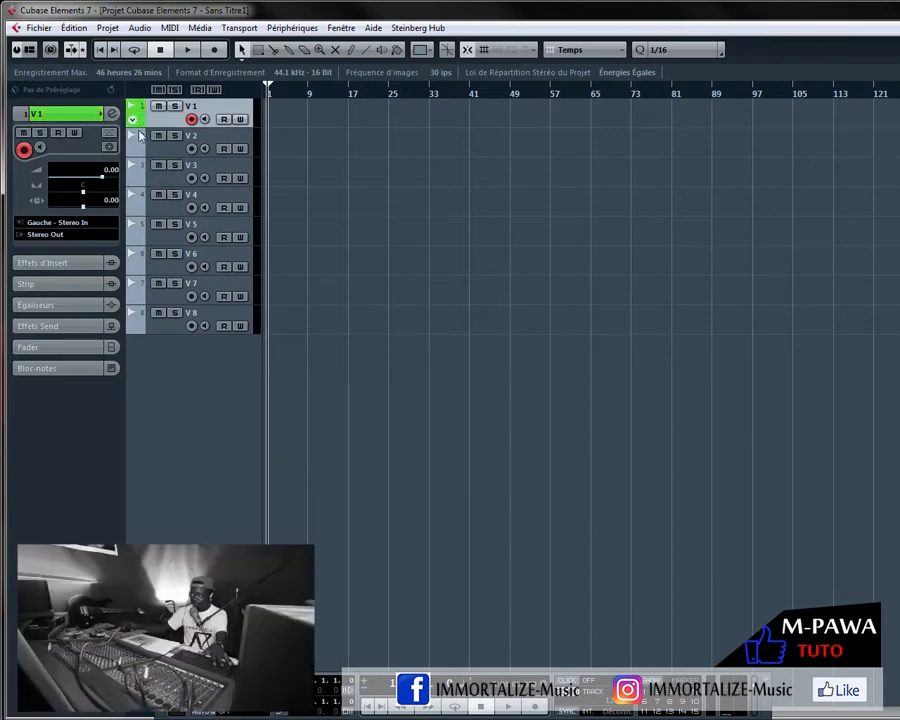
scroll(140, 142, down, 3)
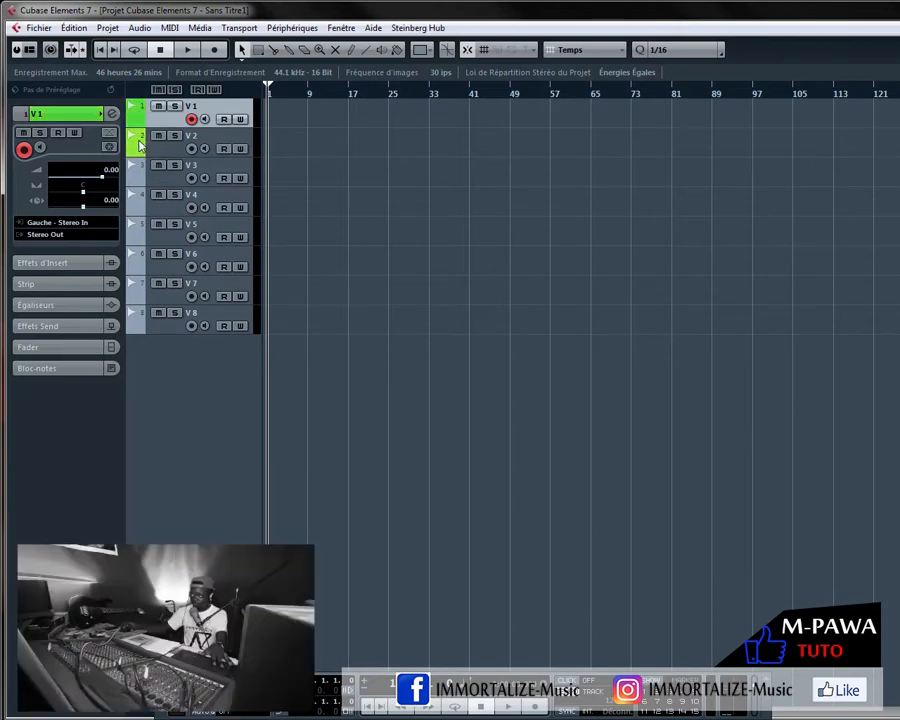
scroll(140, 145, down, 1)
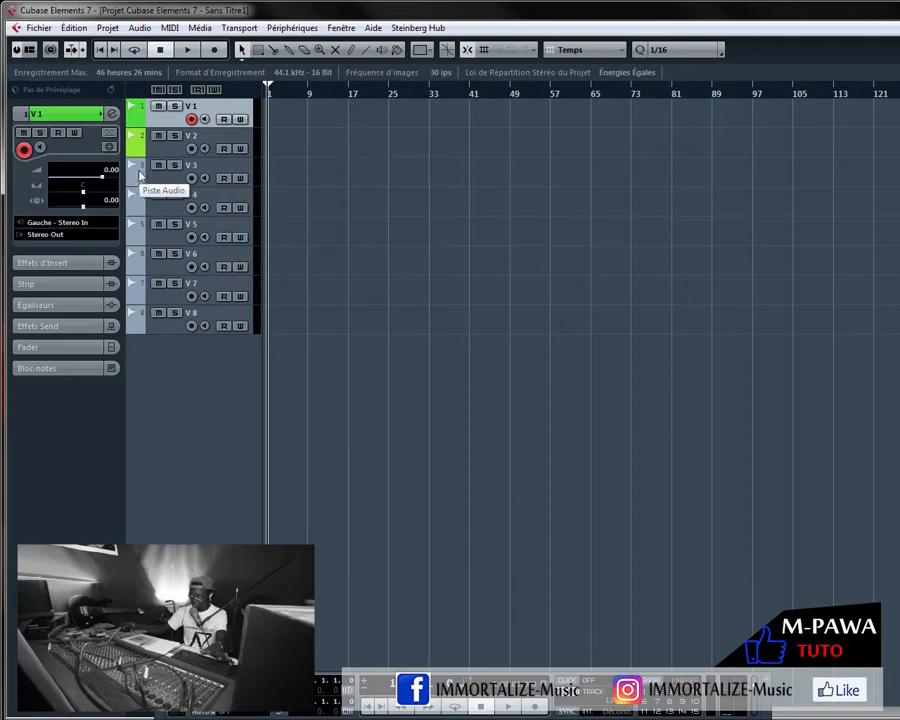
- Colour the remaining tracks V 3 through V 8 in shades of green and lime green
scroll(139, 176, down, 4)
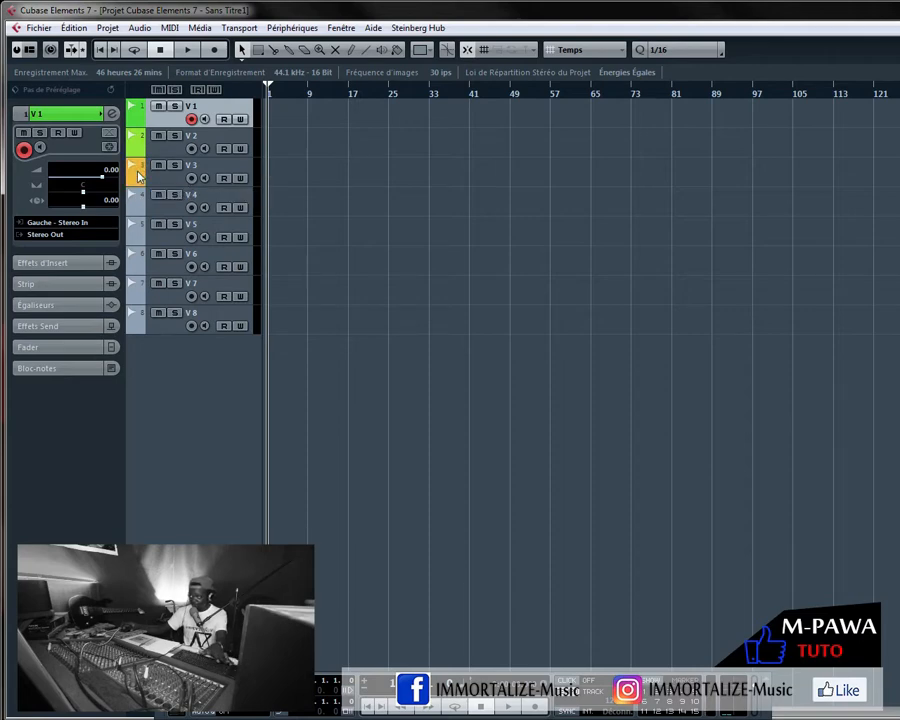
scroll(138, 208, down, 4)
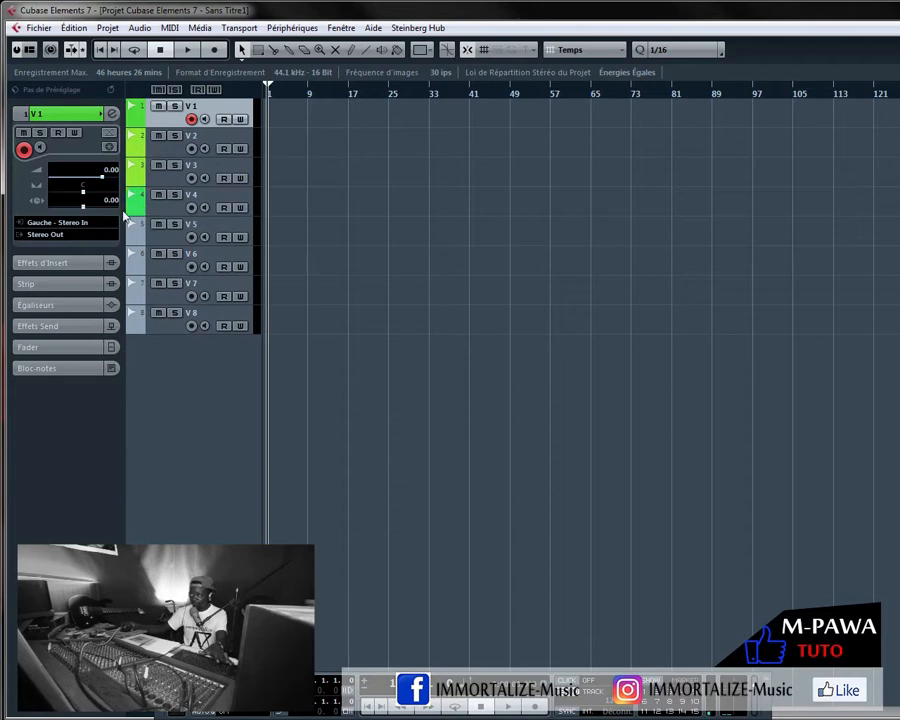
scroll(139, 236, down, 1)
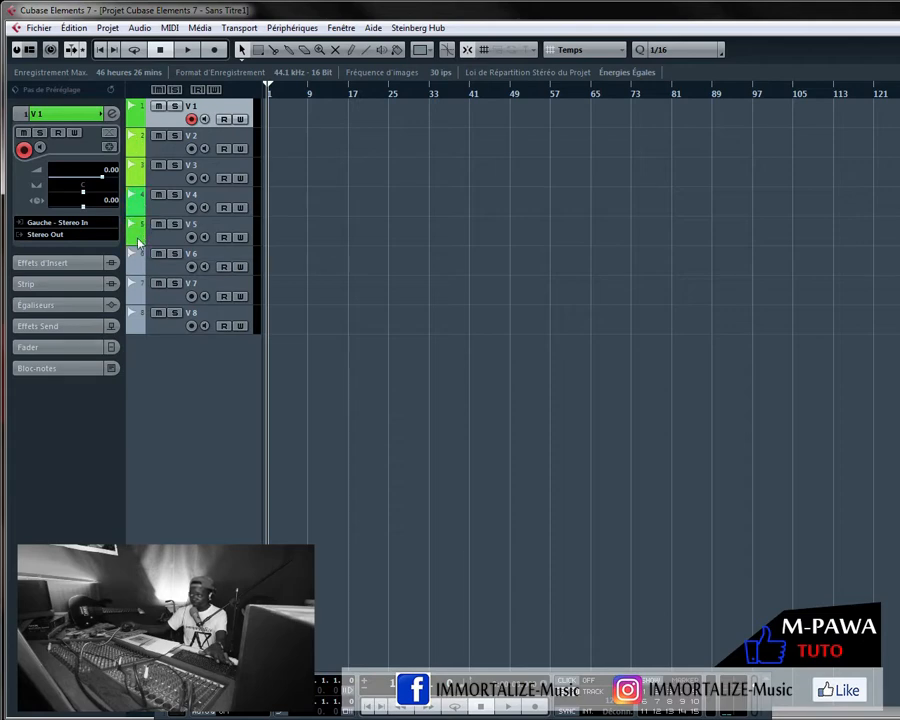
scroll(140, 267, down, 2)
scroll(140, 263, down, 2)
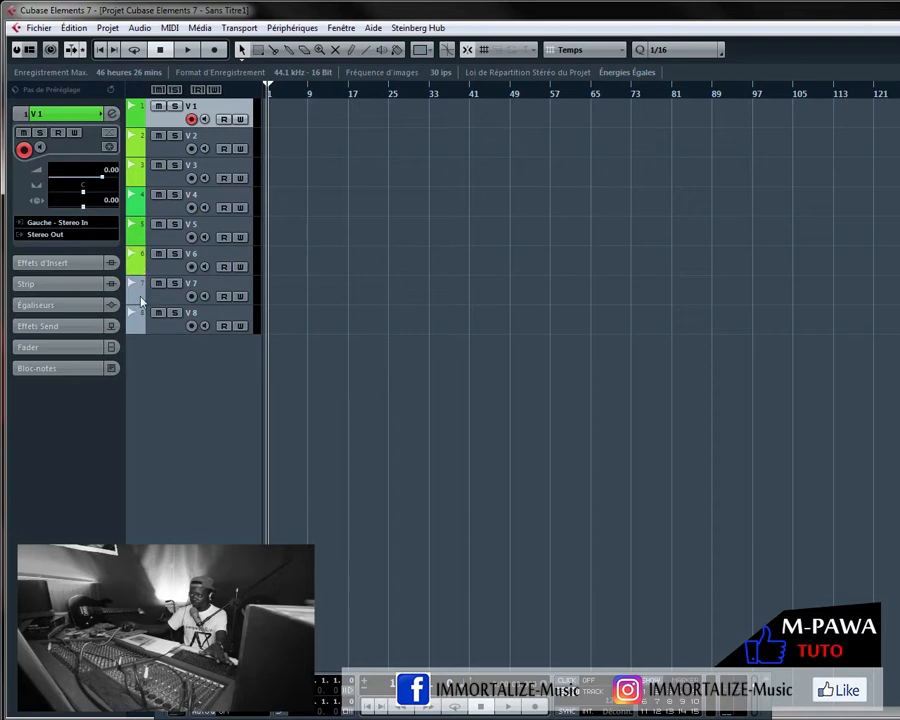
scroll(142, 293, down, 2)
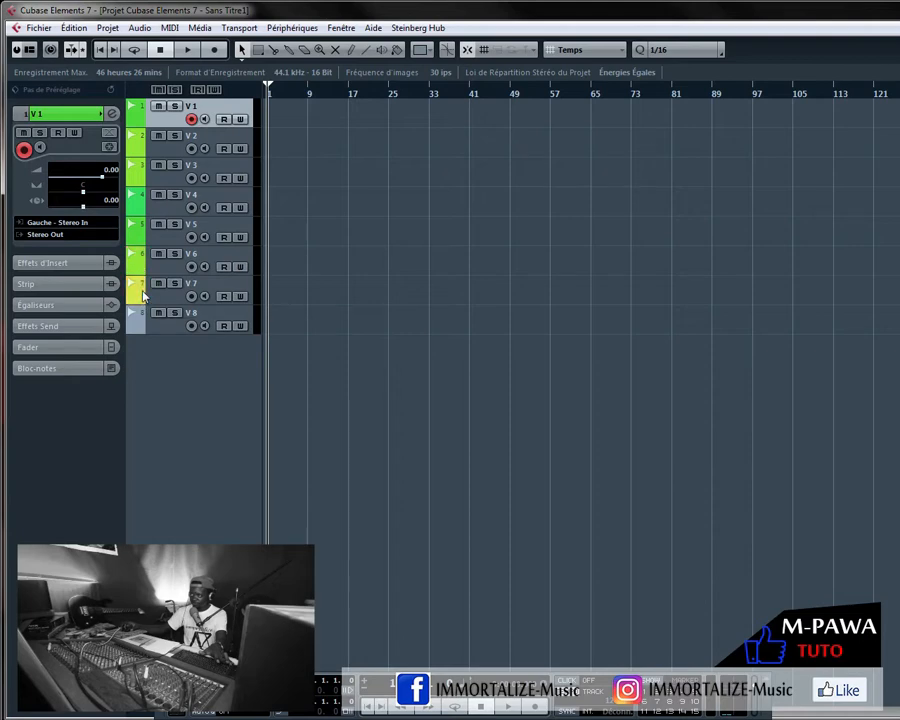
click(138, 318)
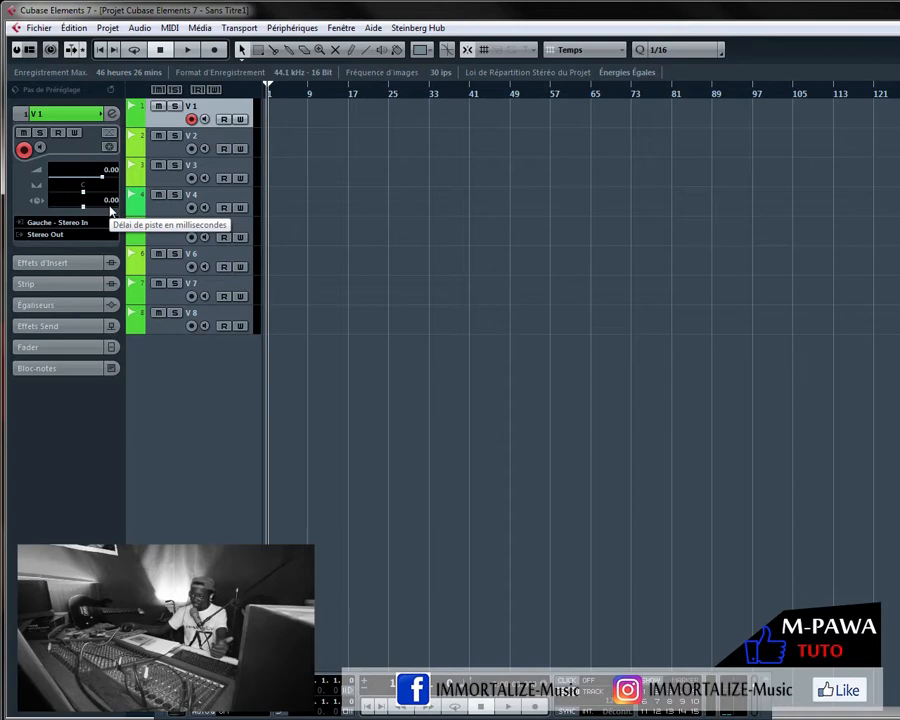
- Add two mono audio tracks named GUITAR to the project
right_click(187, 367)
click(280, 370)
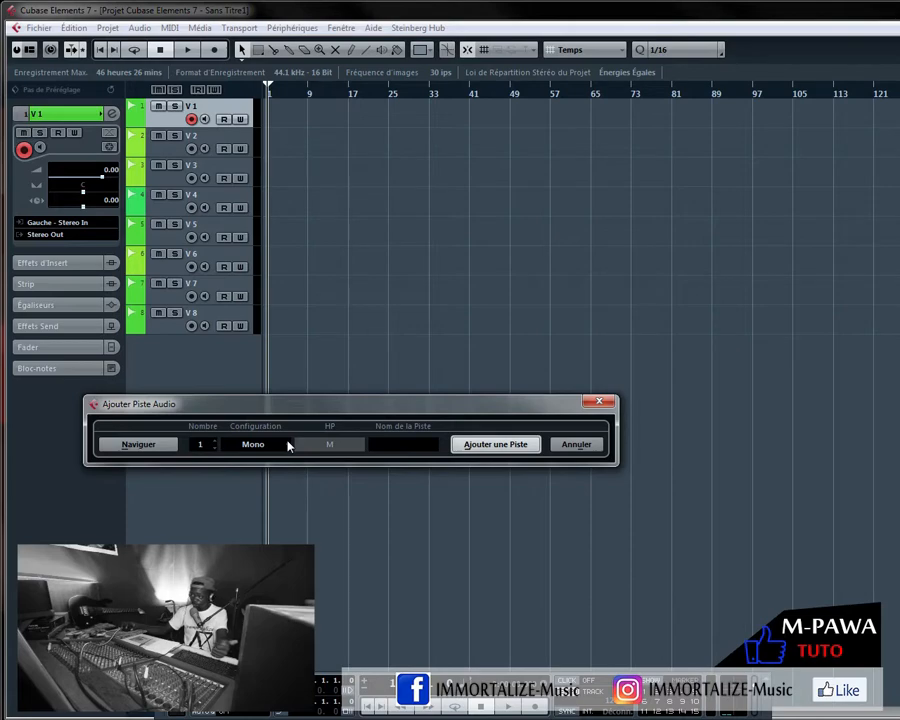
click(211, 443)
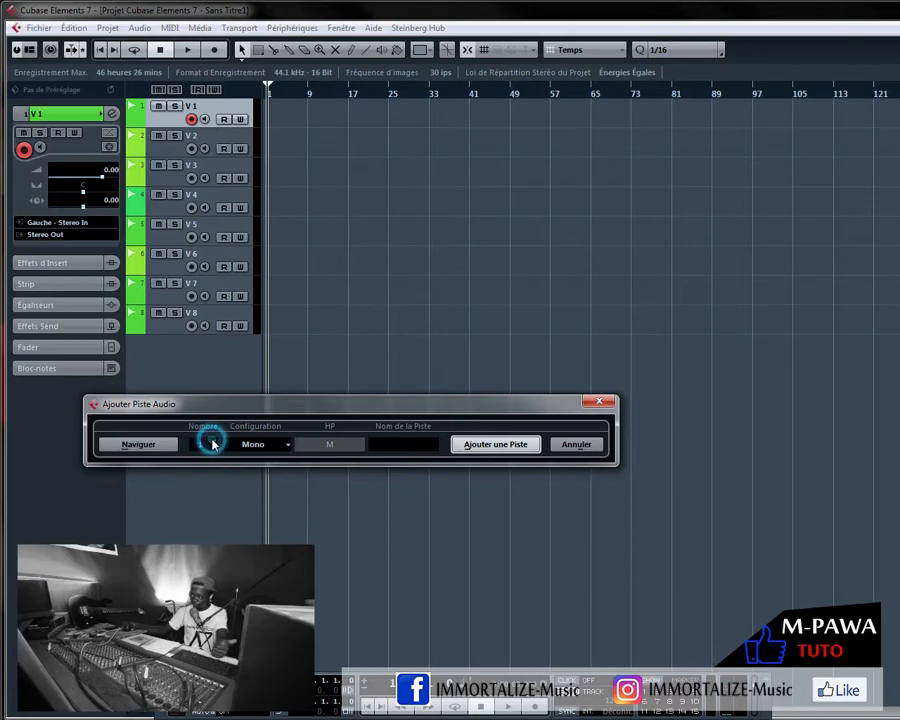
click(214, 441)
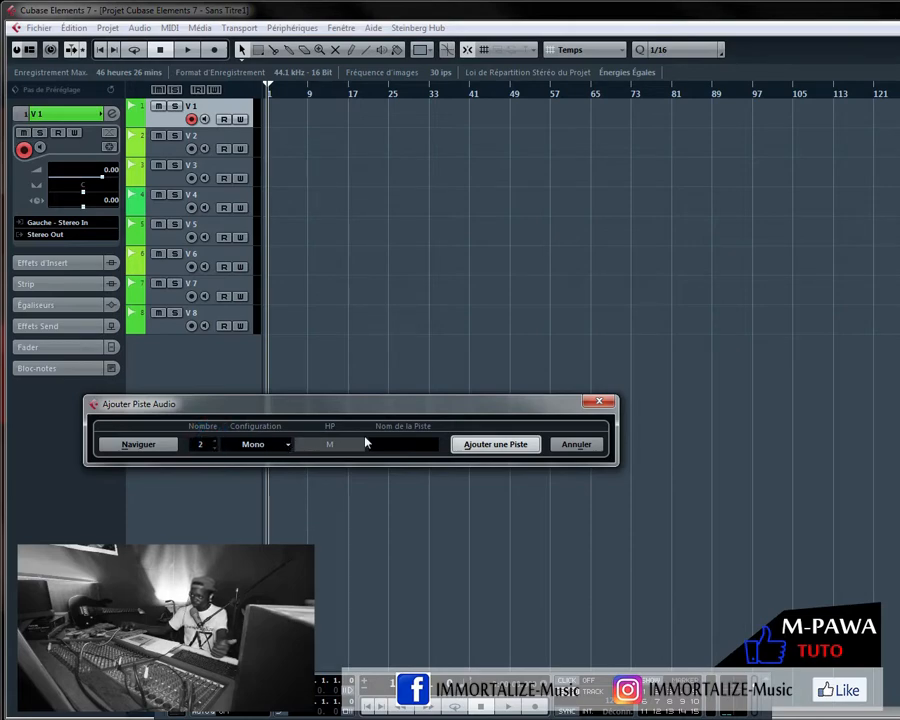
click(399, 449)
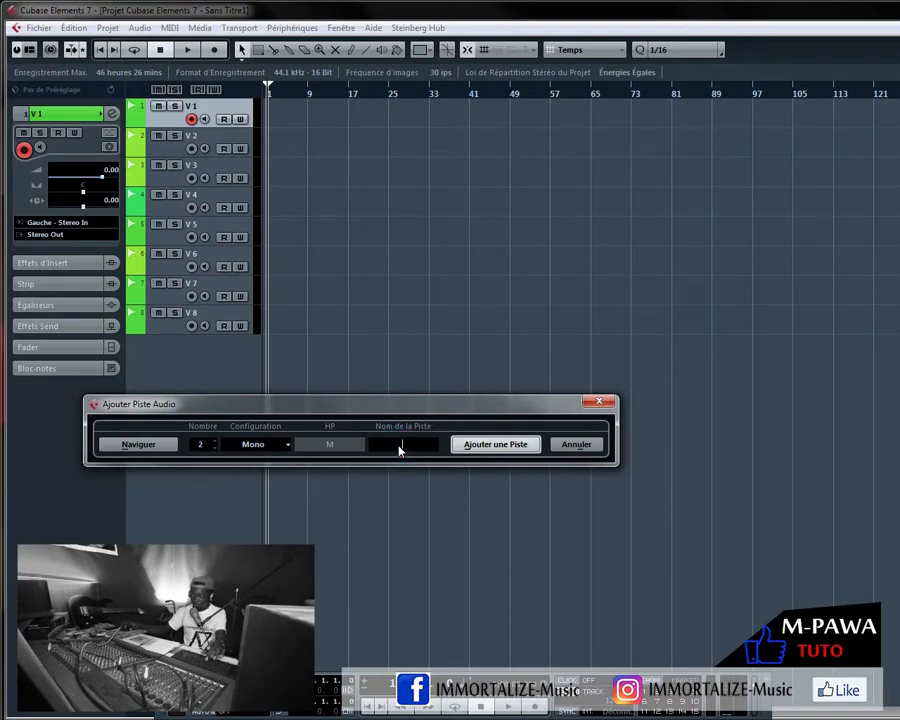
text(GUIT)
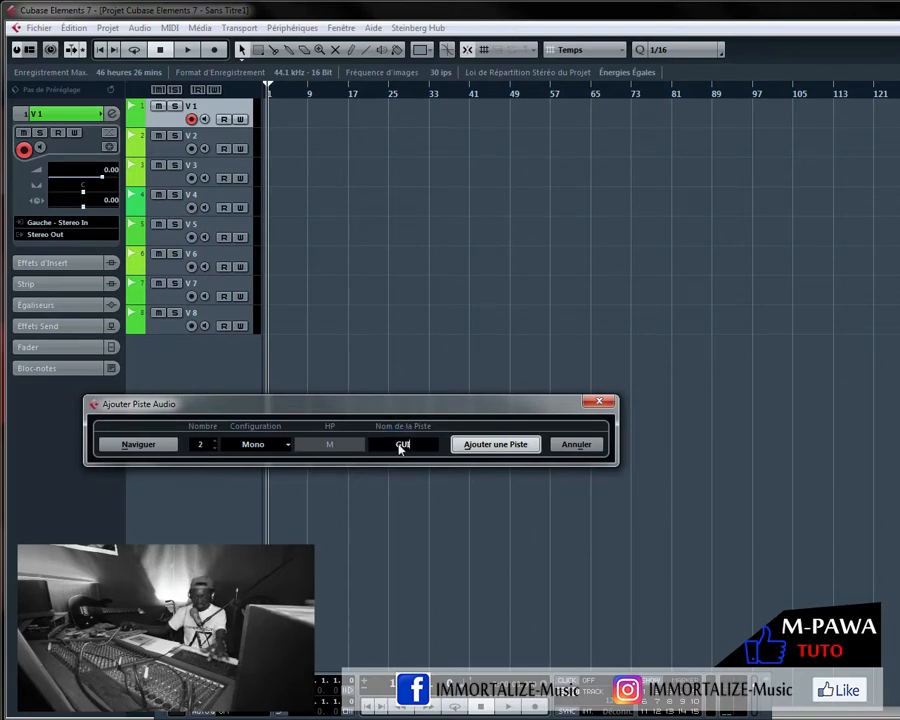
text(AR)
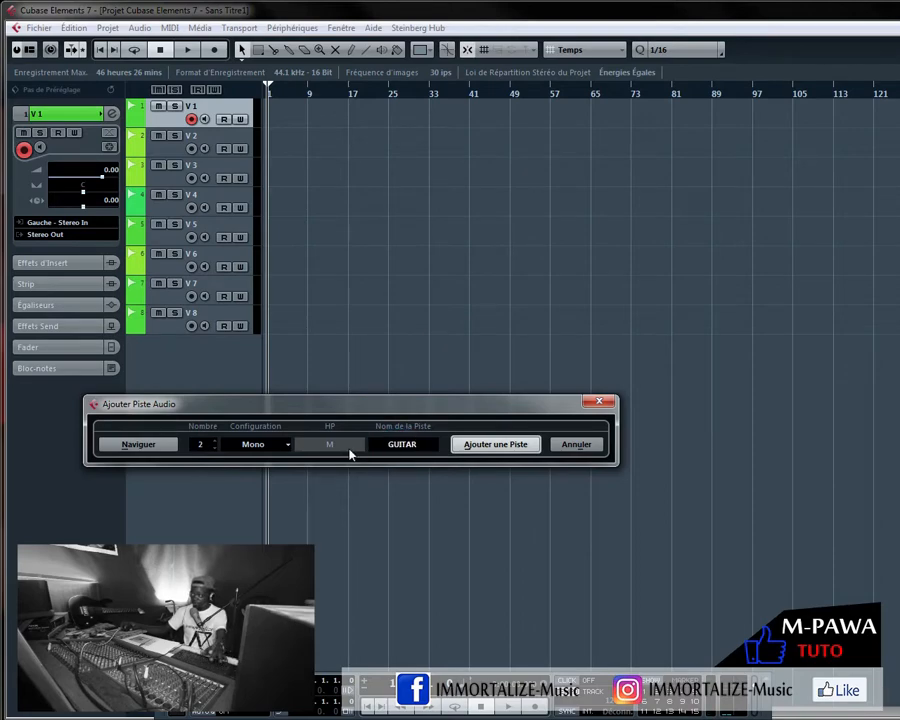
click(477, 449)
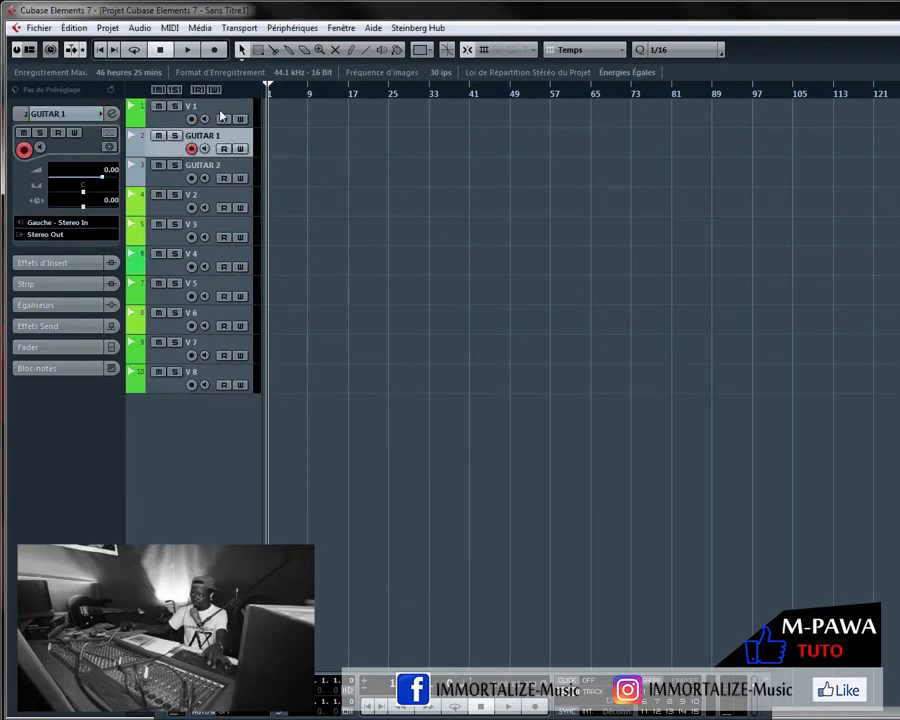
- Move track V 1 below the two guitar tracks and colour GUITAR 1 and GUITAR 2 magenta
drag(222, 105, 221, 176)
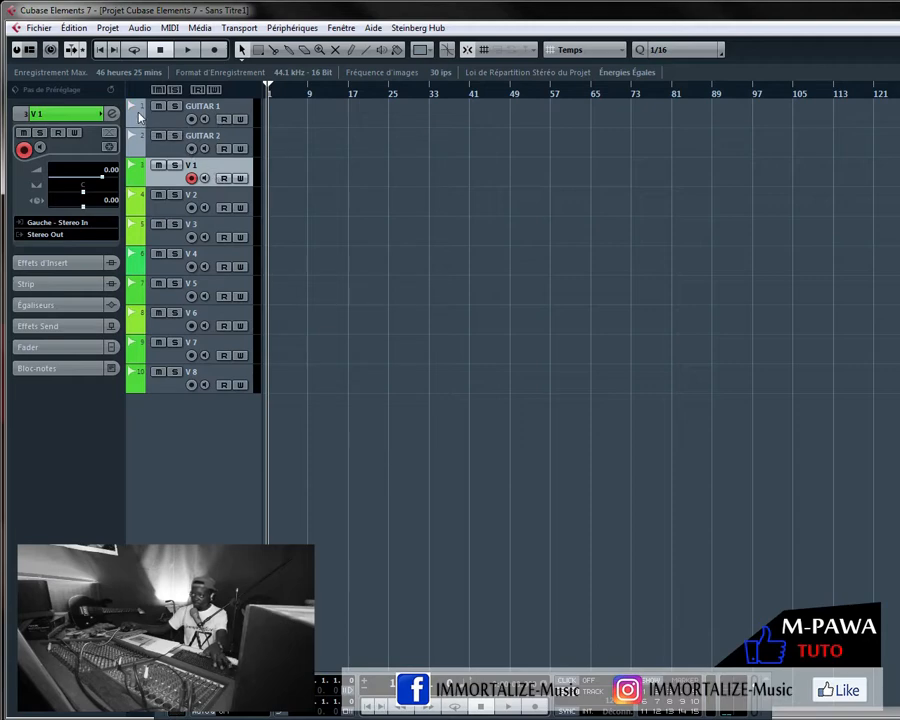
scroll(140, 117, down, 5)
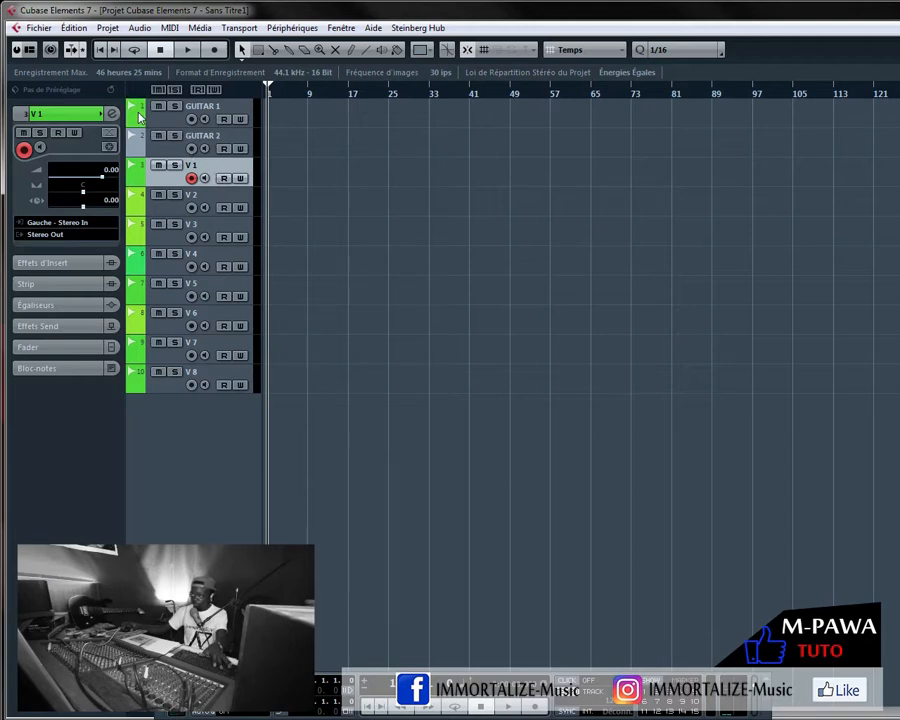
scroll(140, 117, down, 3)
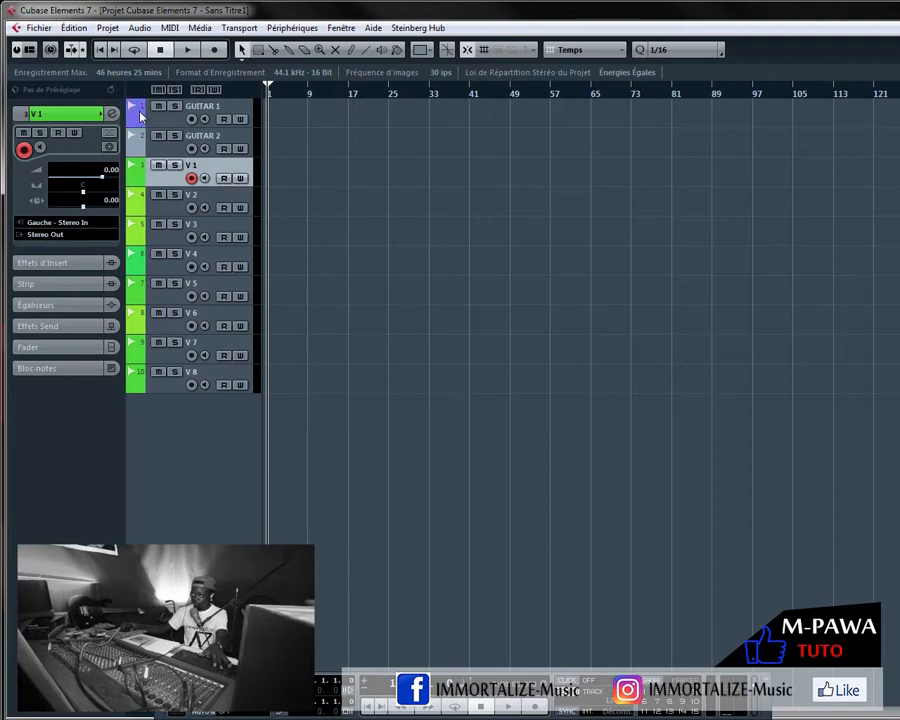
scroll(140, 151, down, 5)
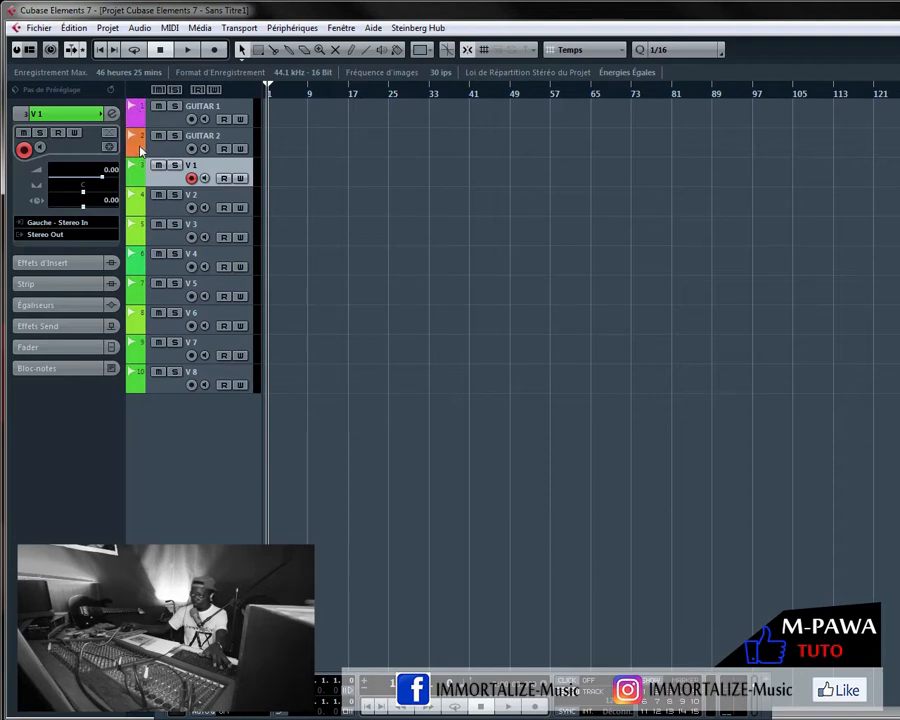
scroll(140, 150, down, 3)
- Rename the GUITAR 1 track as GUITAR RT
click(212, 109)
double_click(211, 108)
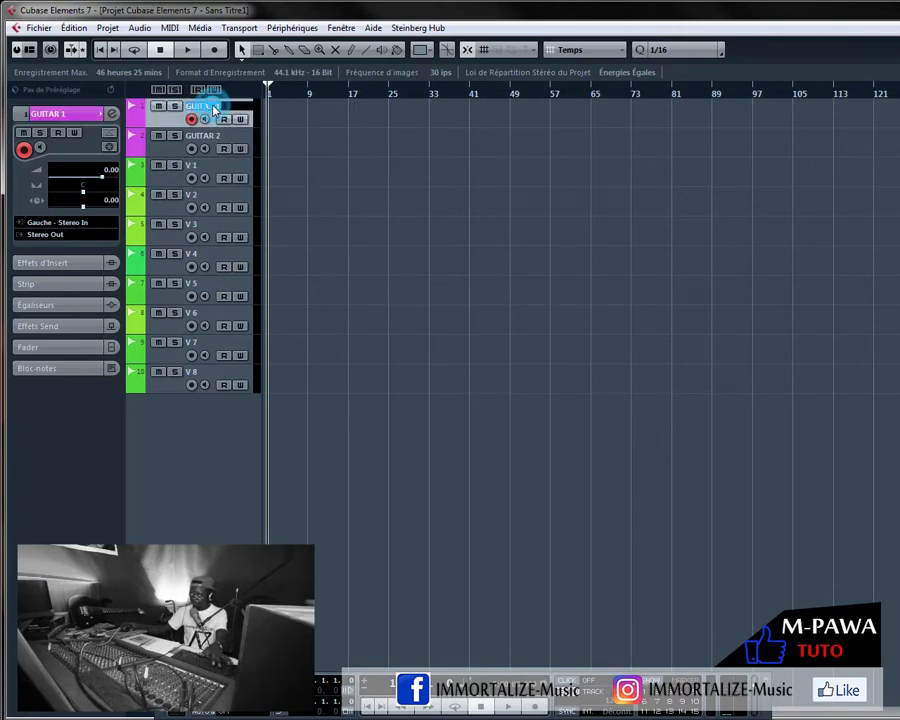
drag(208, 107, 216, 107)
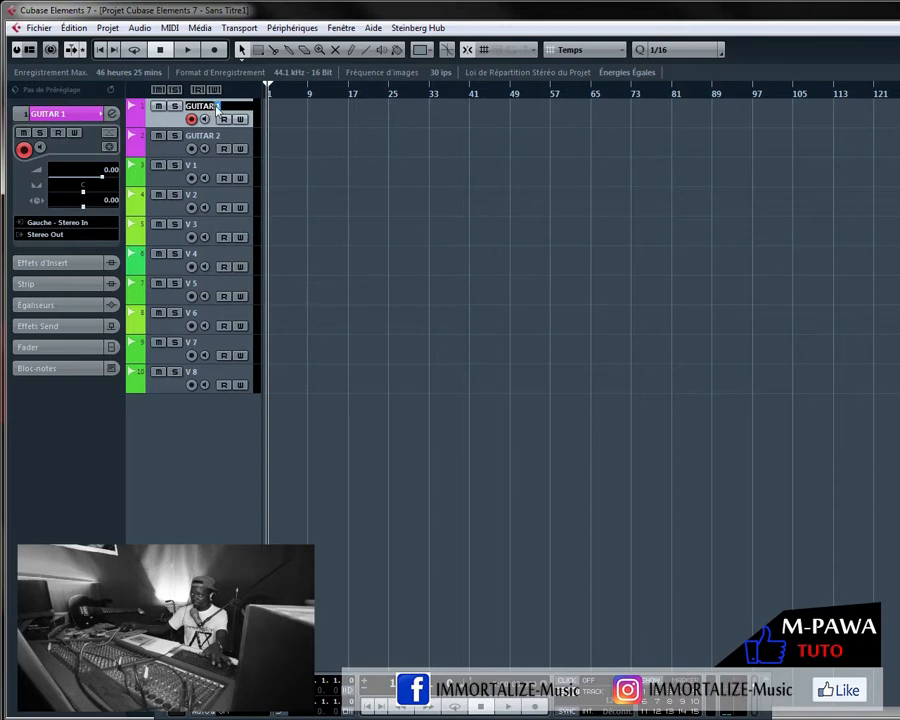
text(R)
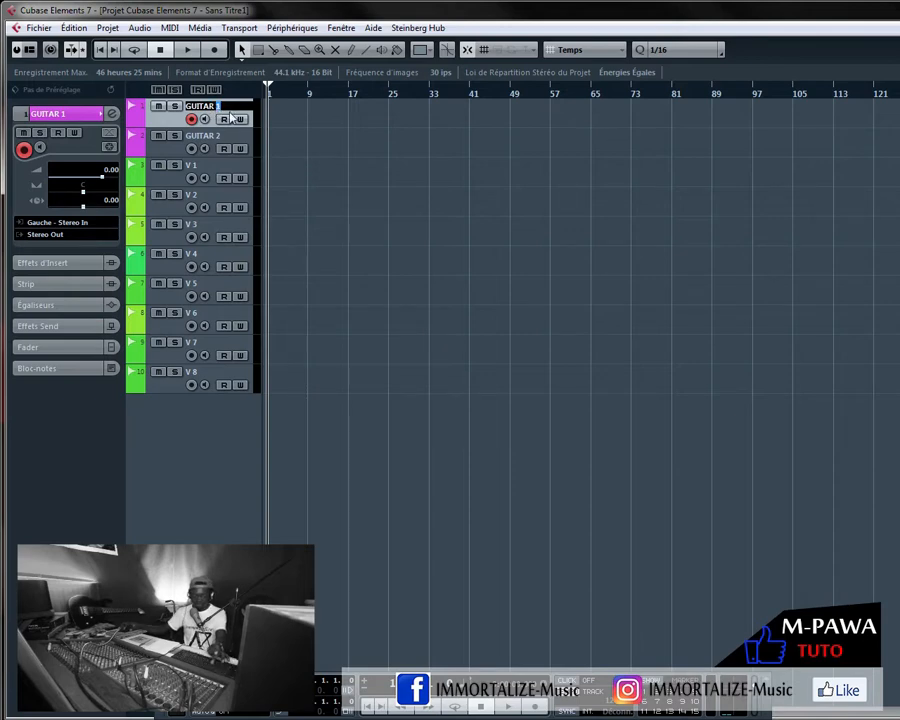
text(T)
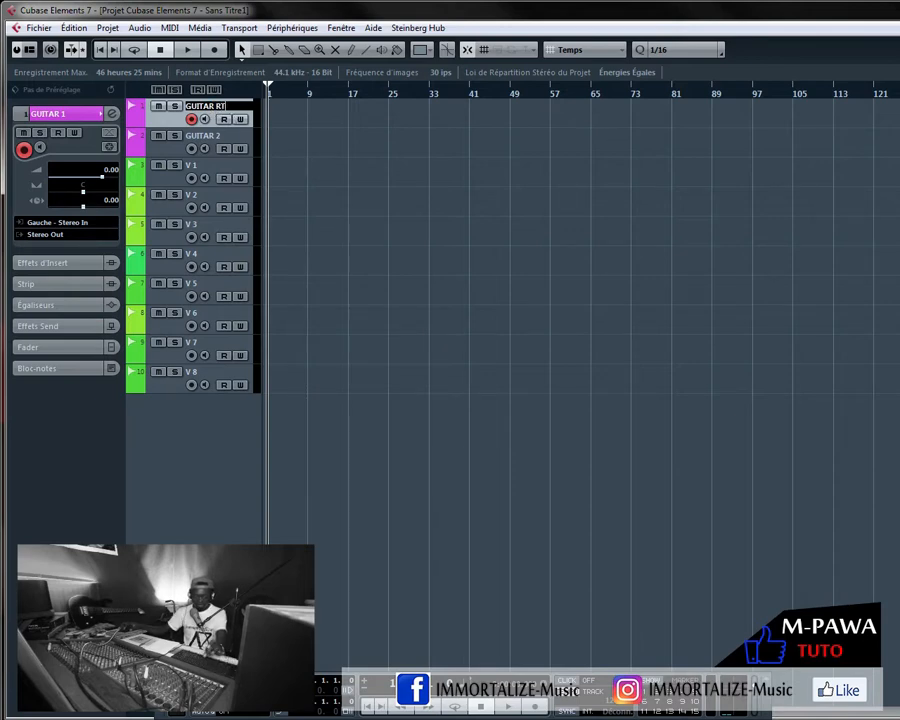
- Rename the GUITAR 2 track as GUITAR SOLO
click(214, 138)
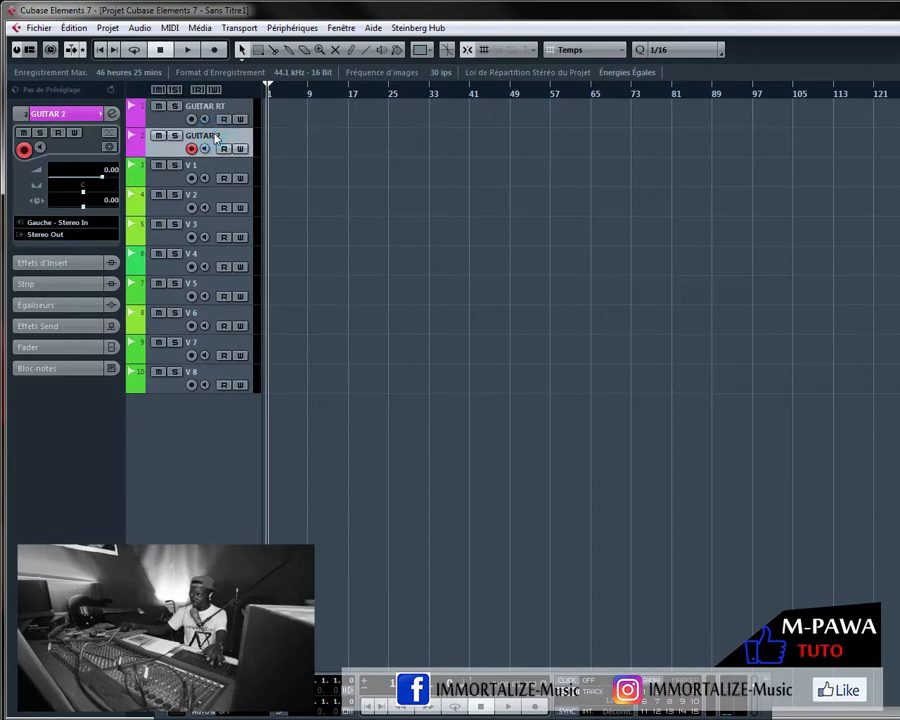
drag(216, 138, 229, 140)
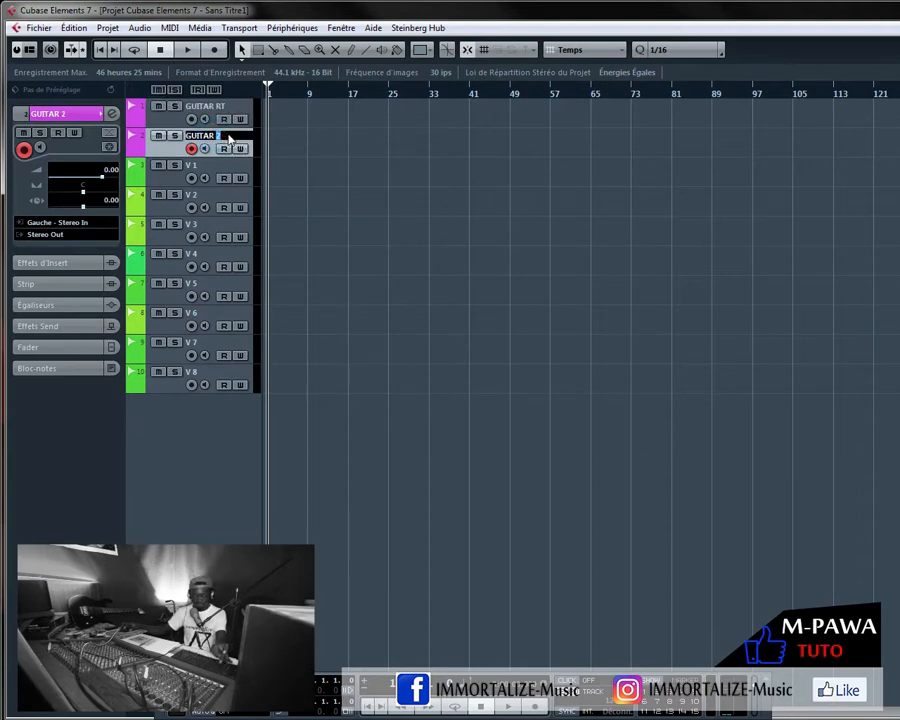
text(SOLO)
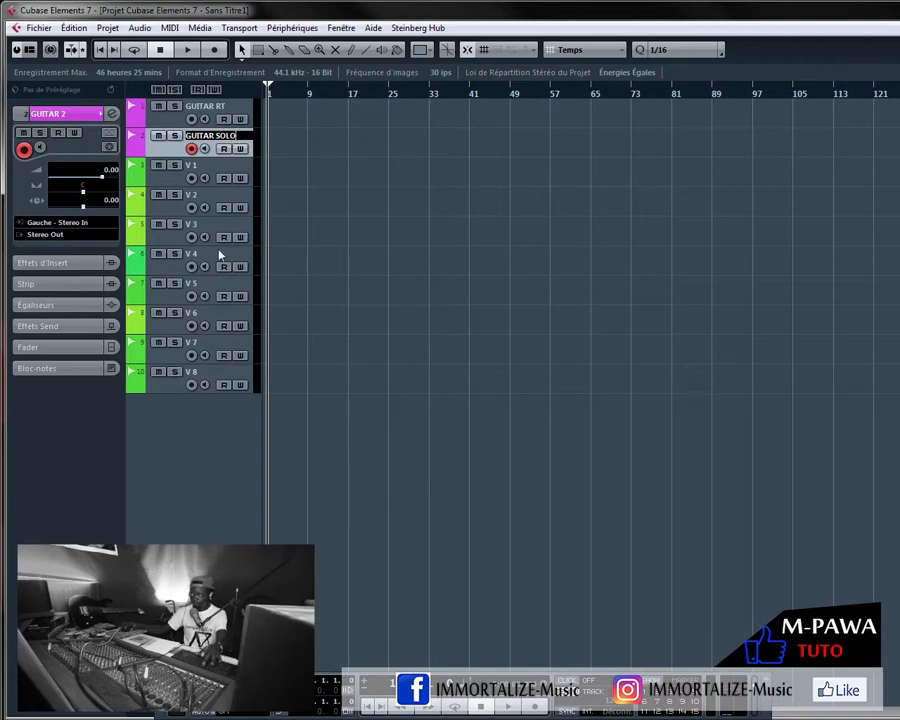
key(Return)
- Add one mono audio track named BASS below the guitar tracks
right_click(201, 426)
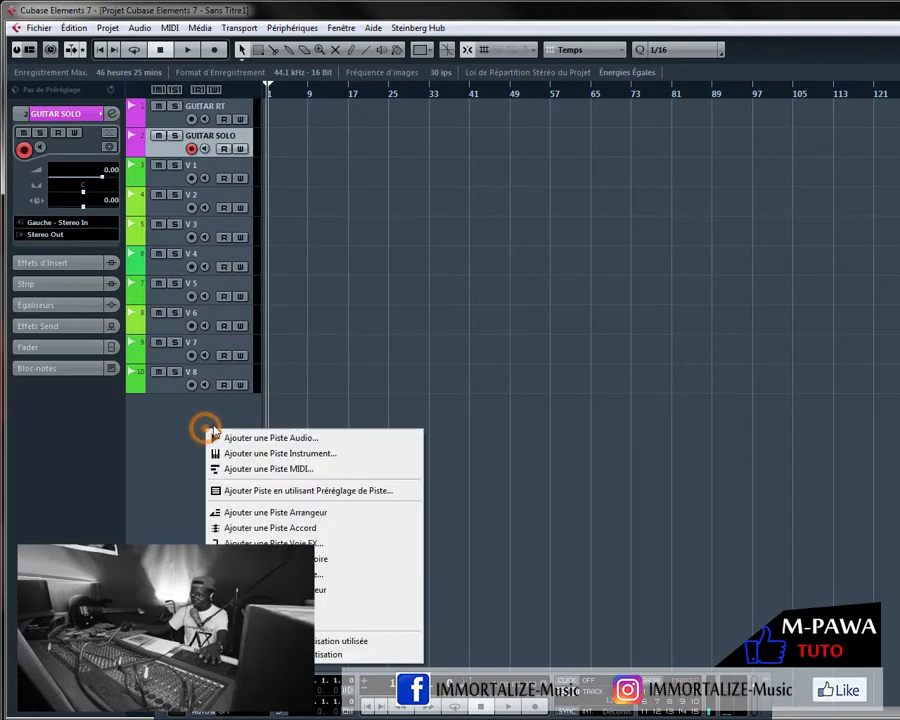
click(298, 438)
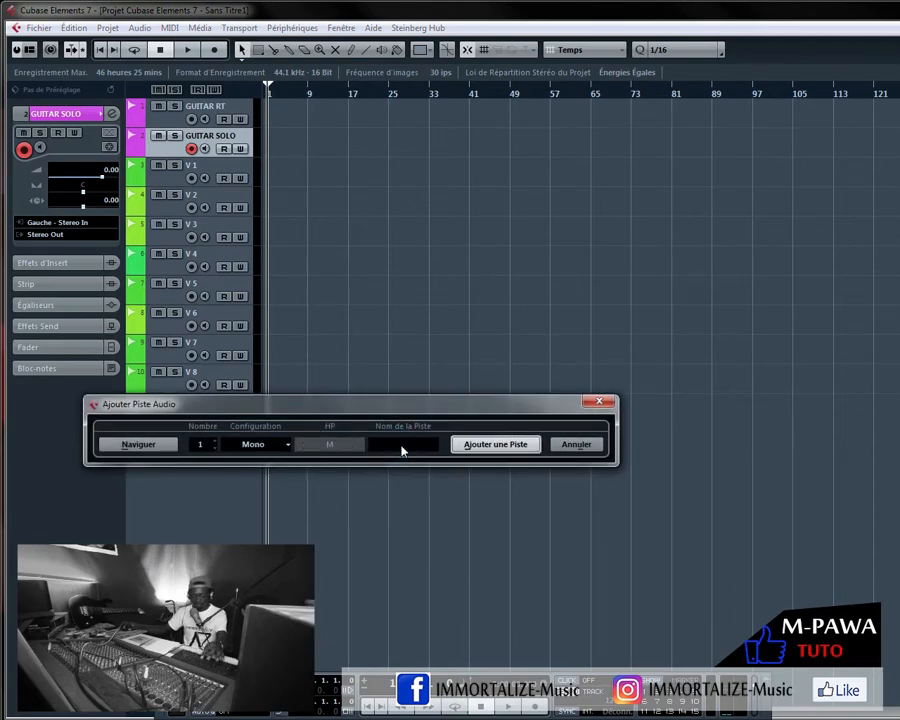
text(BAS)
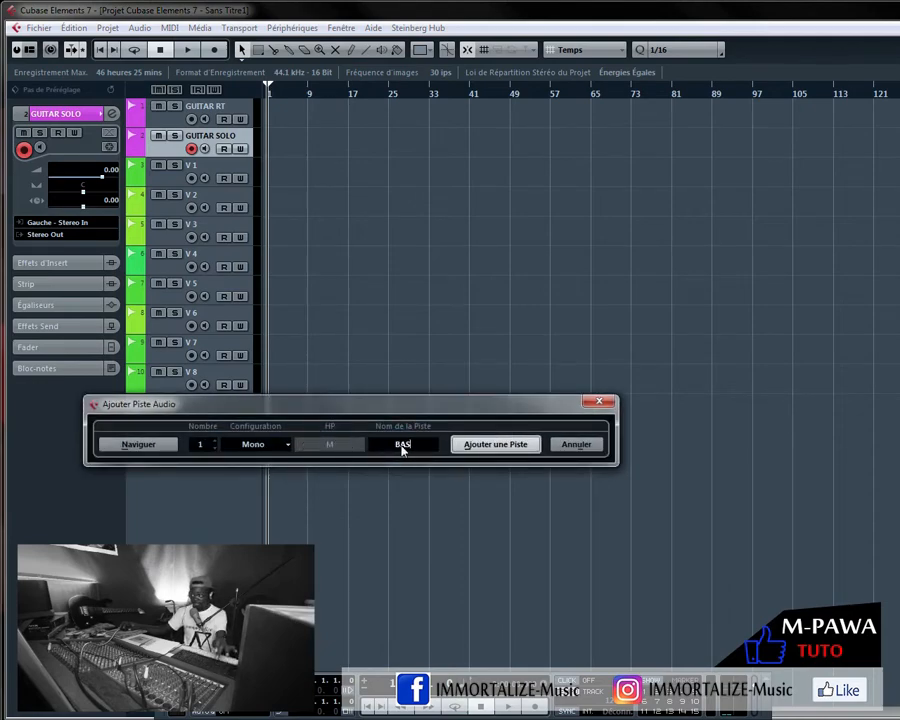
text(S)
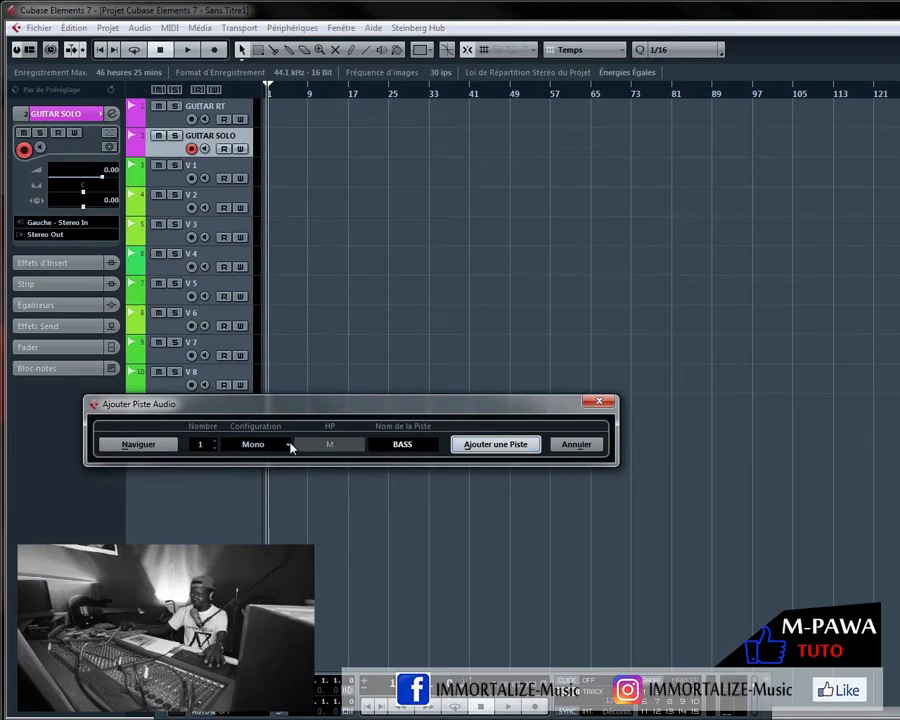
click(476, 443)
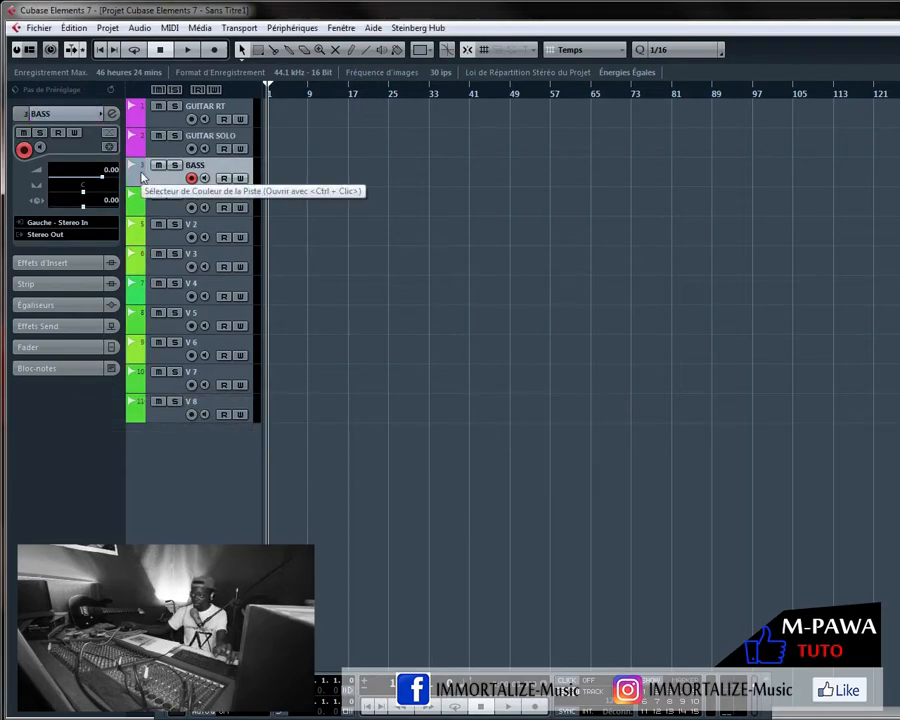
- Change the track colour of BASS to blue
click(141, 175)
click(141, 175)
click(141, 175)
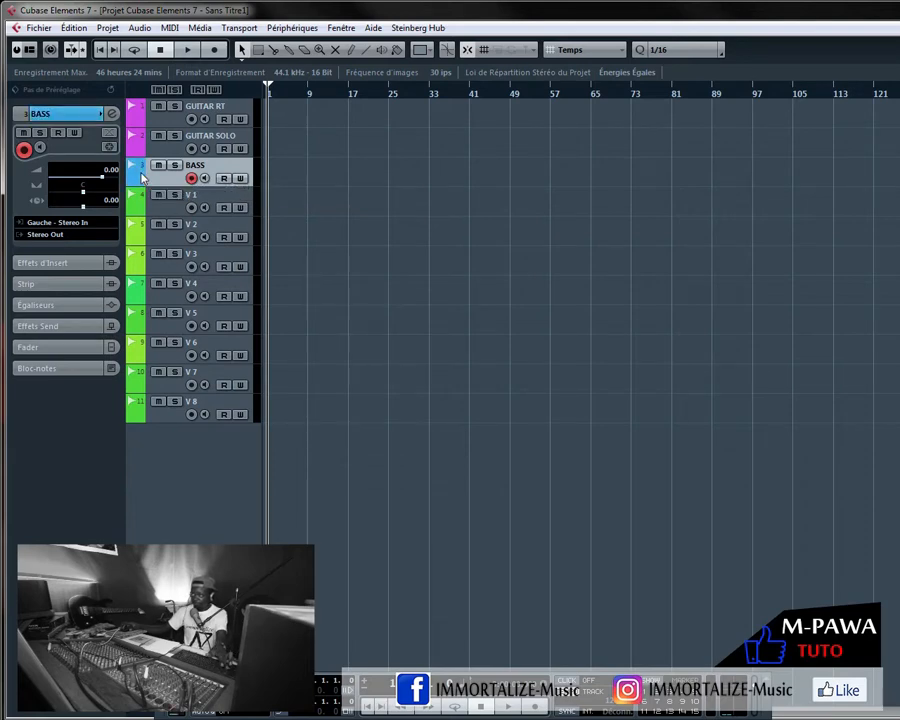
click(141, 175)
click(141, 175)
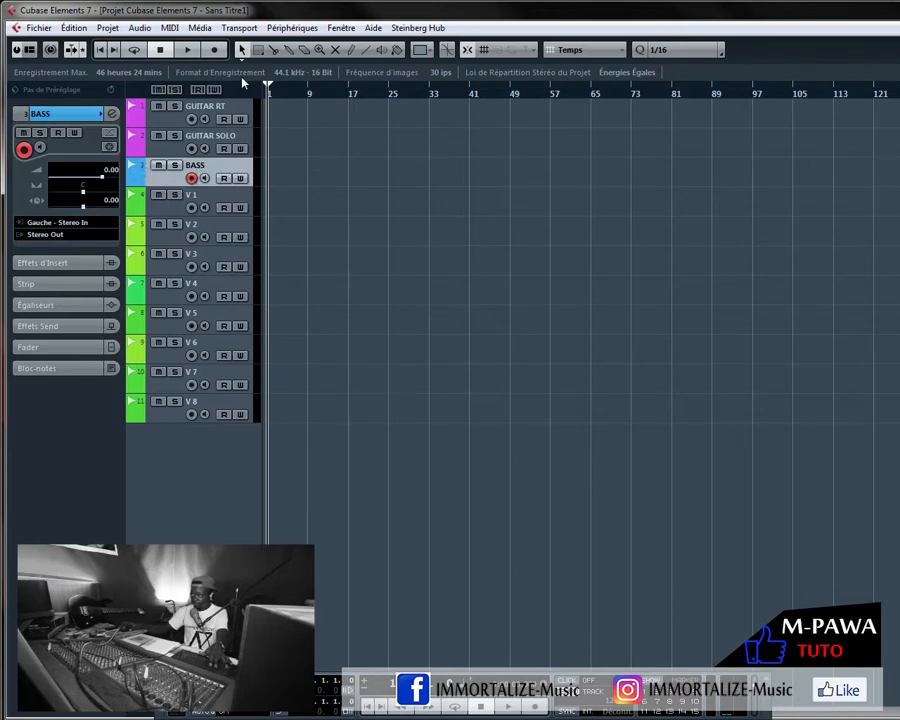
- Add five MIDI tracks to the project, leaving their track name blank
right_click(186, 466)
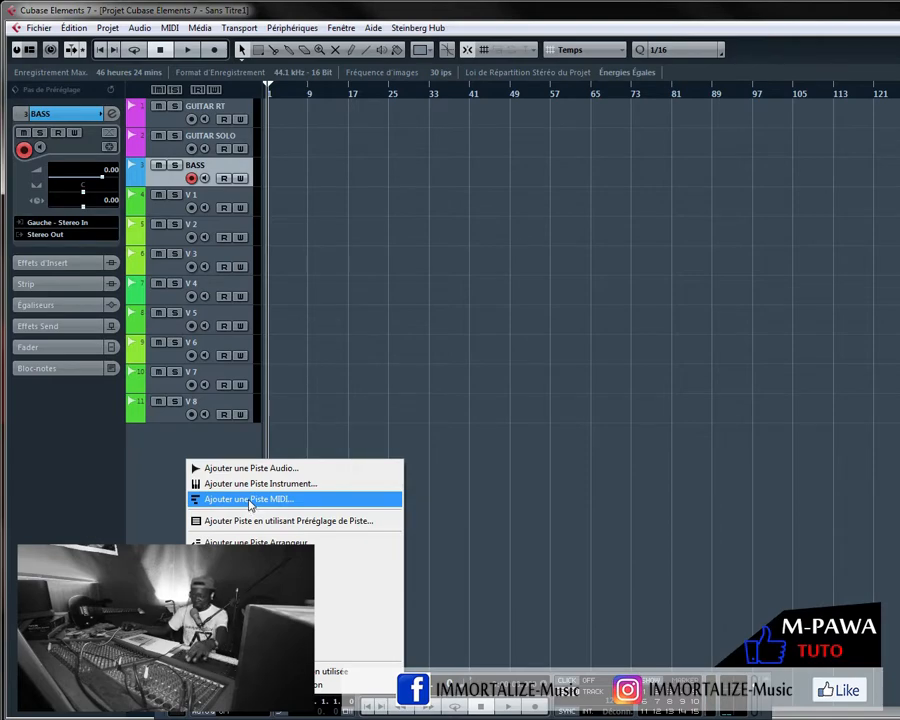
click(249, 503)
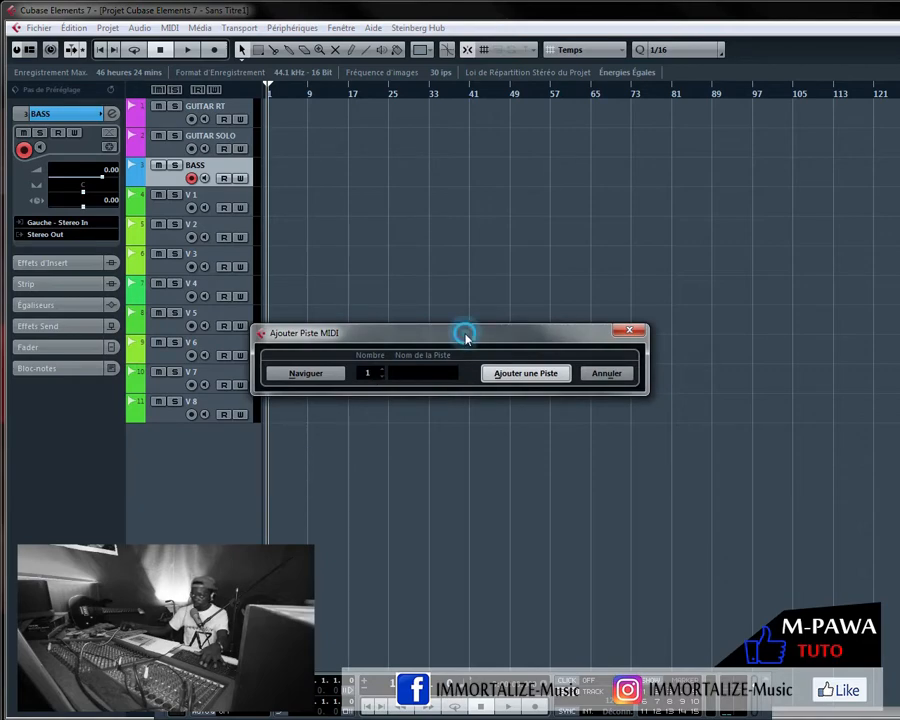
drag(464, 341, 444, 485)
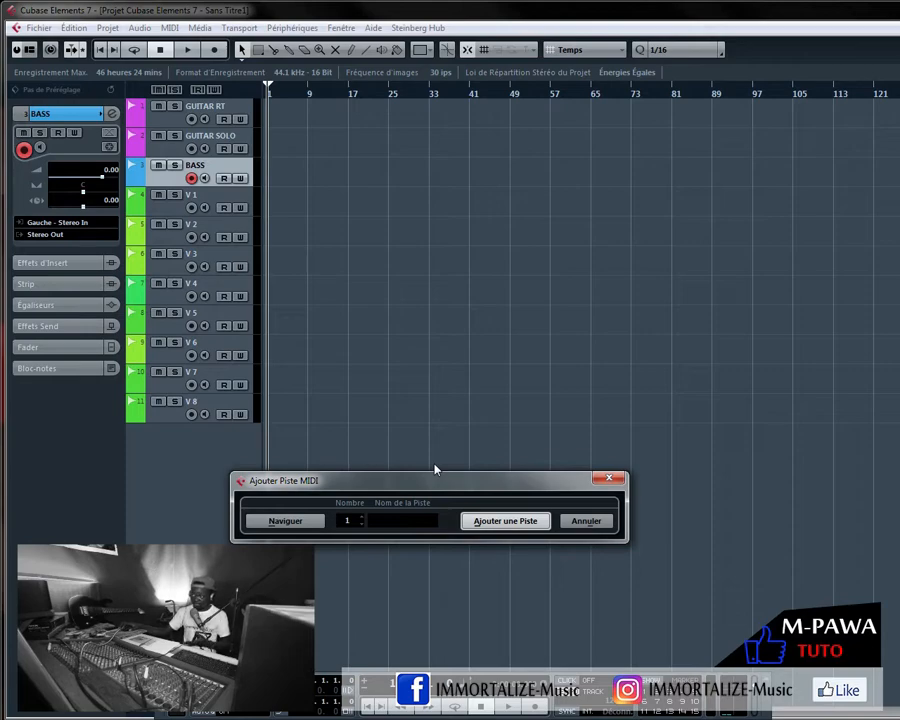
click(362, 517)
scroll(362, 518, up, 4)
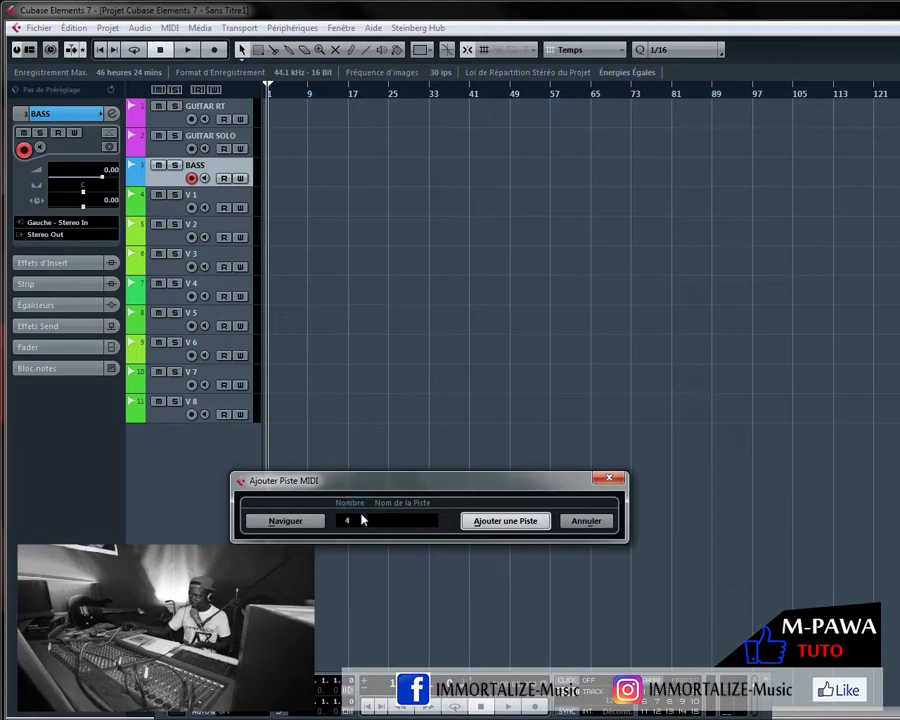
click(361, 523)
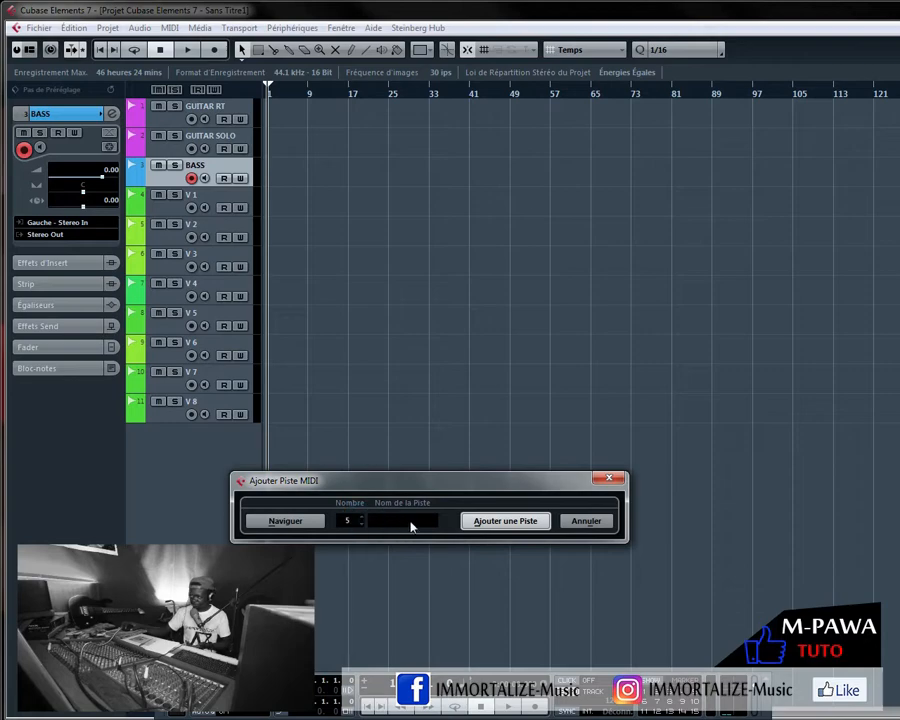
click(408, 519)
click(505, 521)
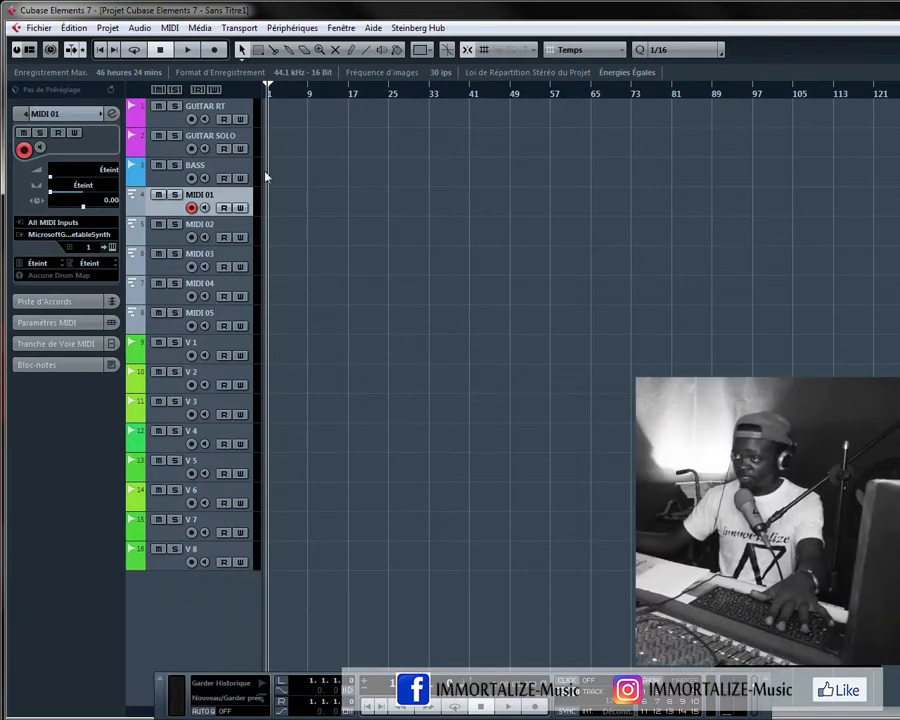
- Add two stereo audio tracks named ISTRUMENTAL to the project
right_click(193, 599)
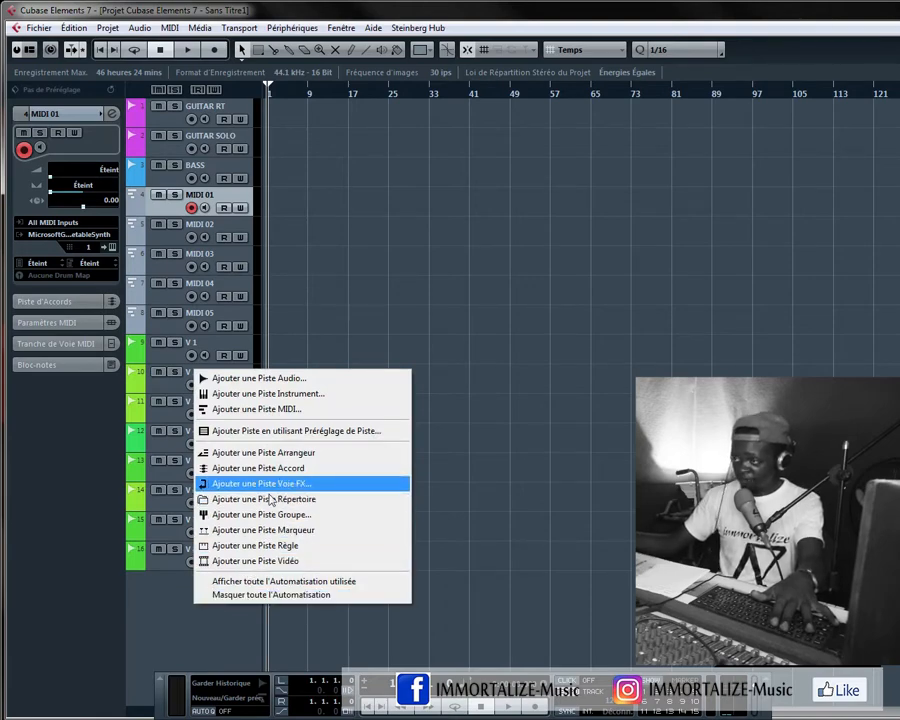
click(167, 628)
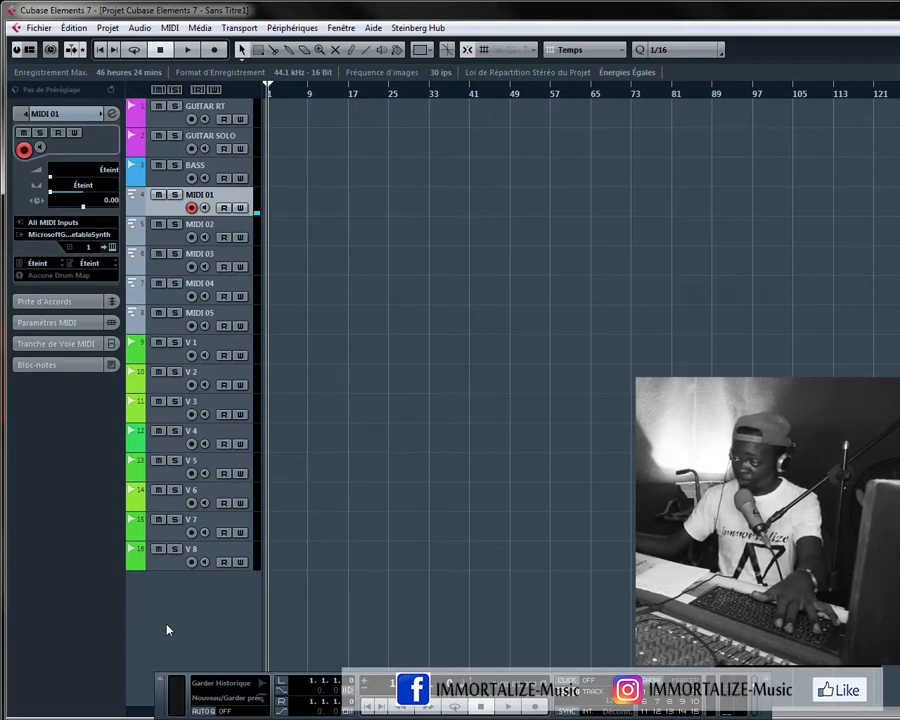
right_click(179, 615)
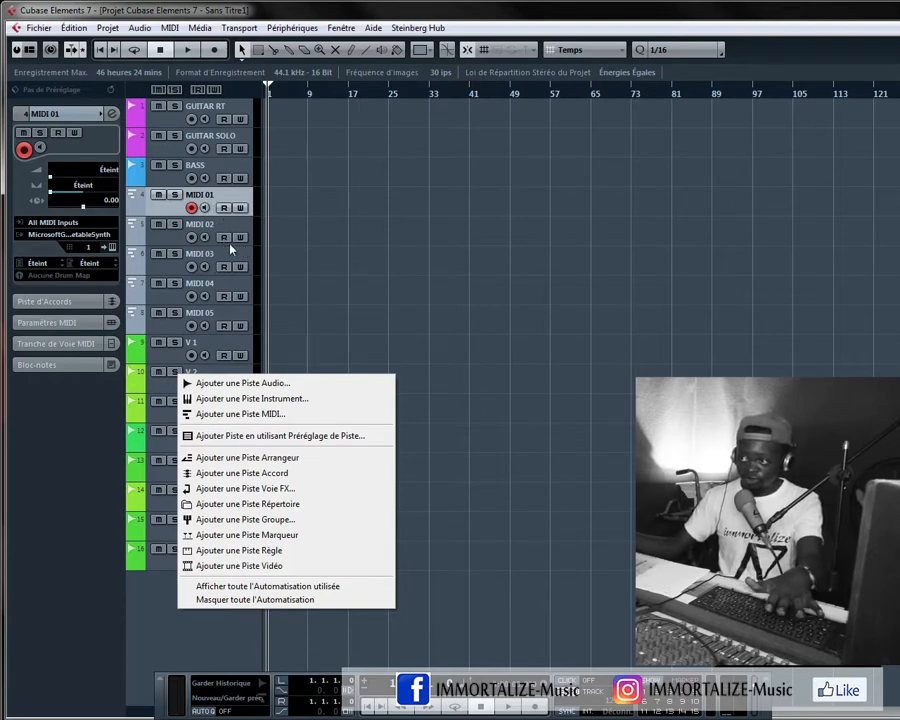
click(238, 385)
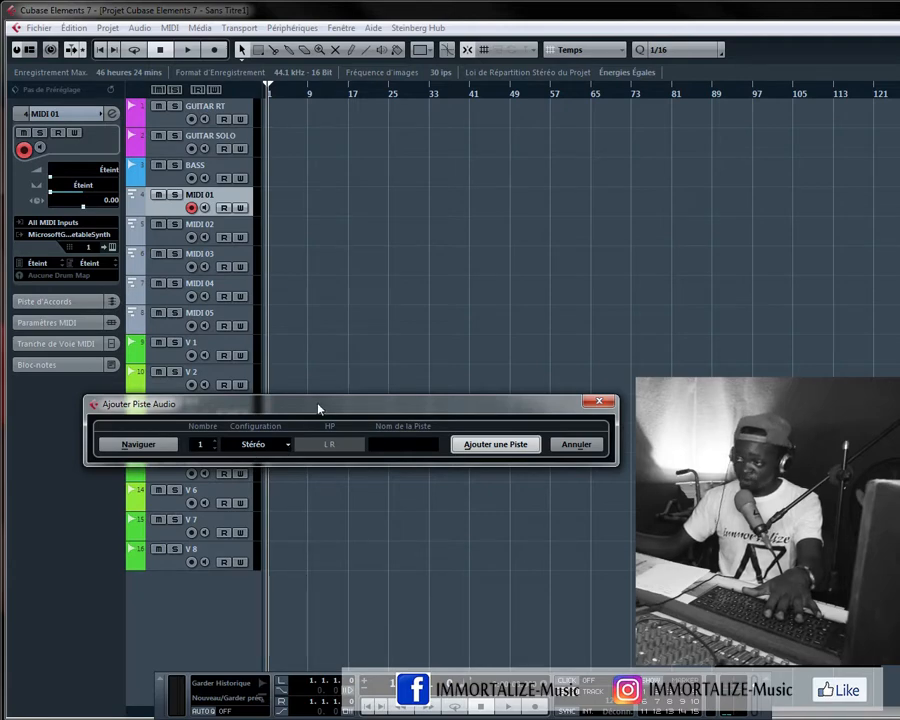
drag(318, 408, 311, 484)
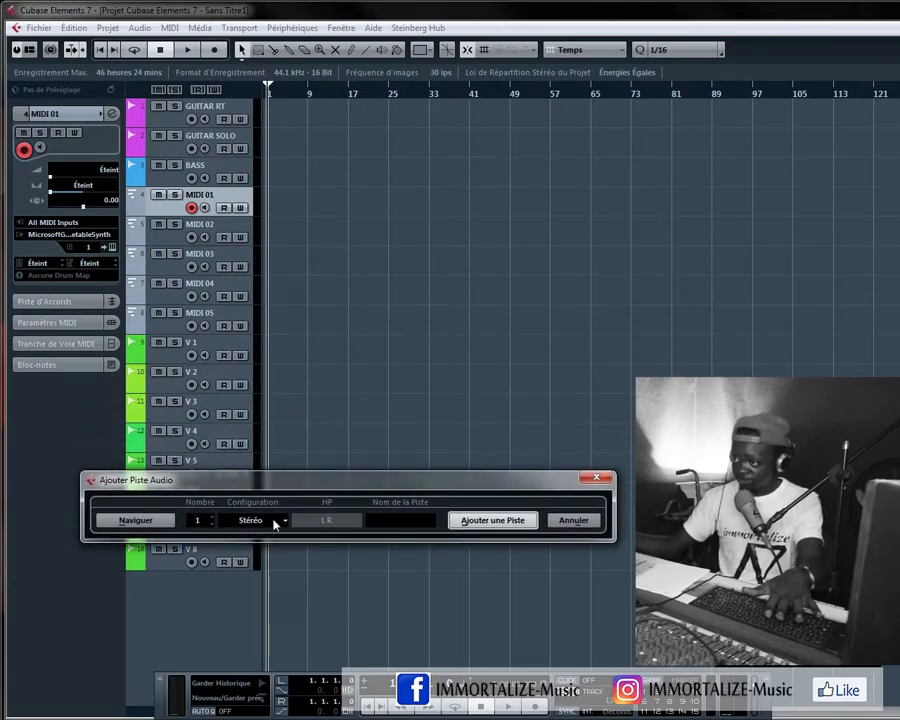
drag(313, 484, 298, 490)
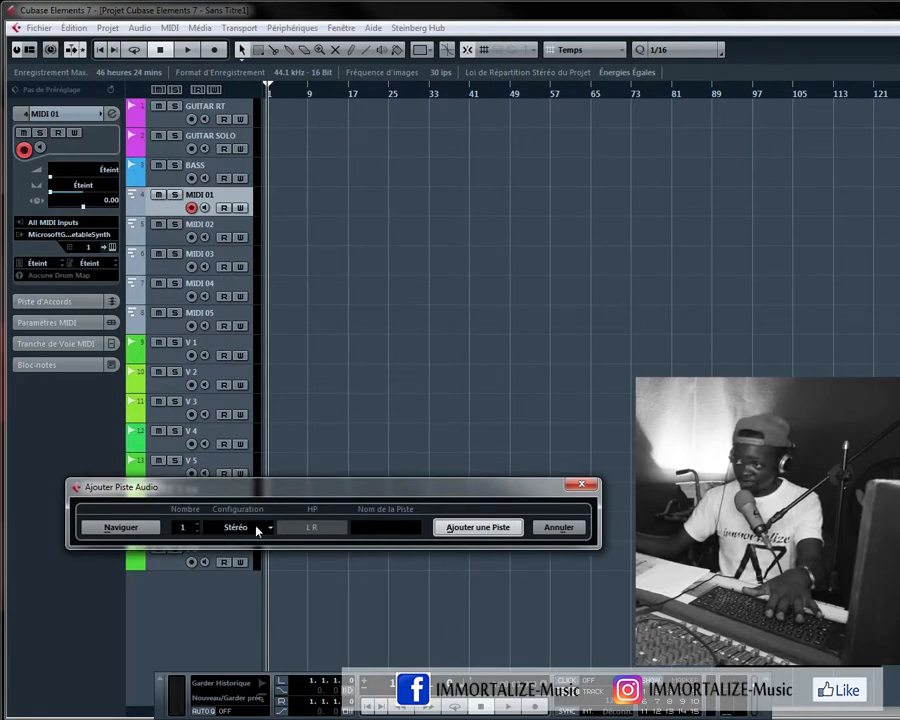
click(196, 524)
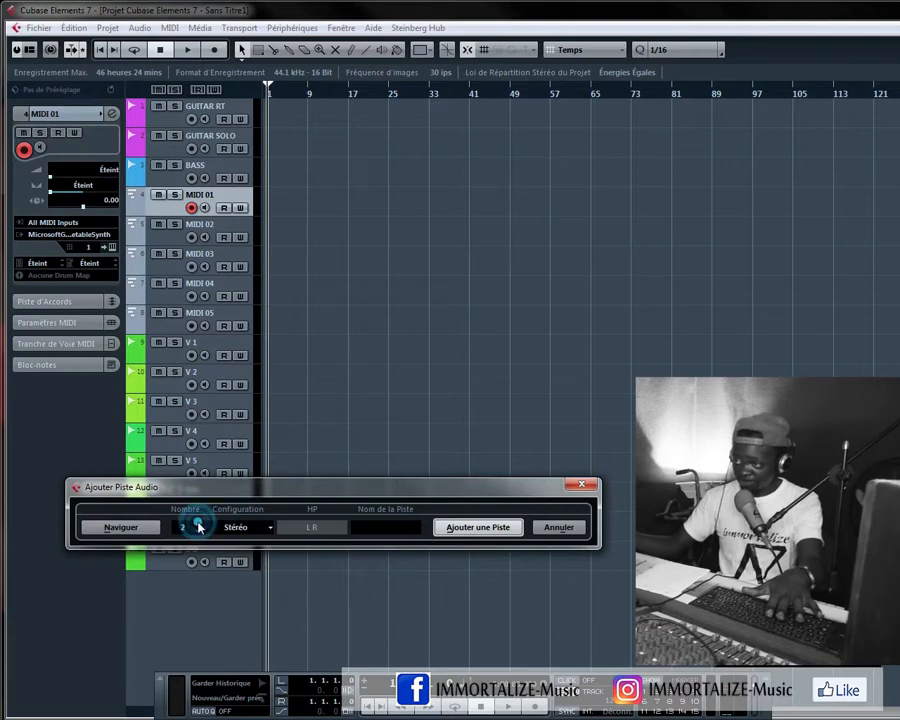
click(391, 527)
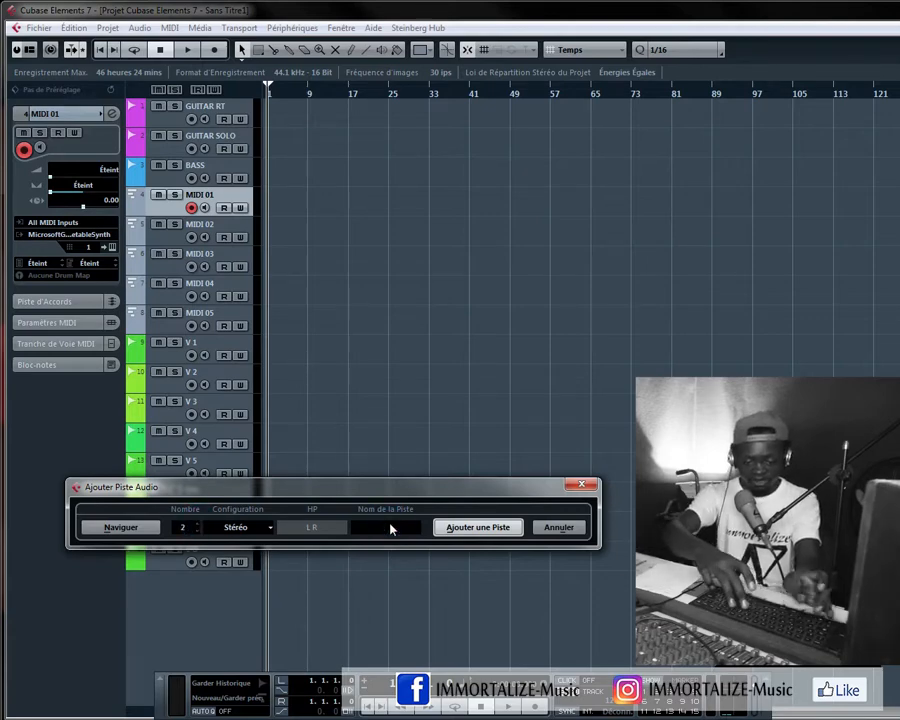
text(IST)
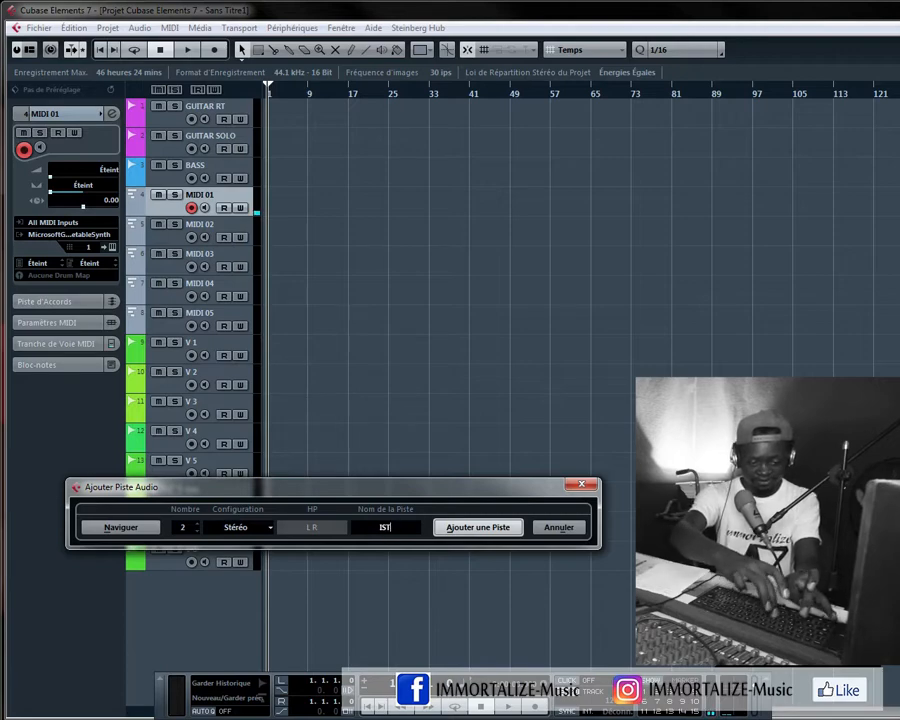
text(RUMENTA)
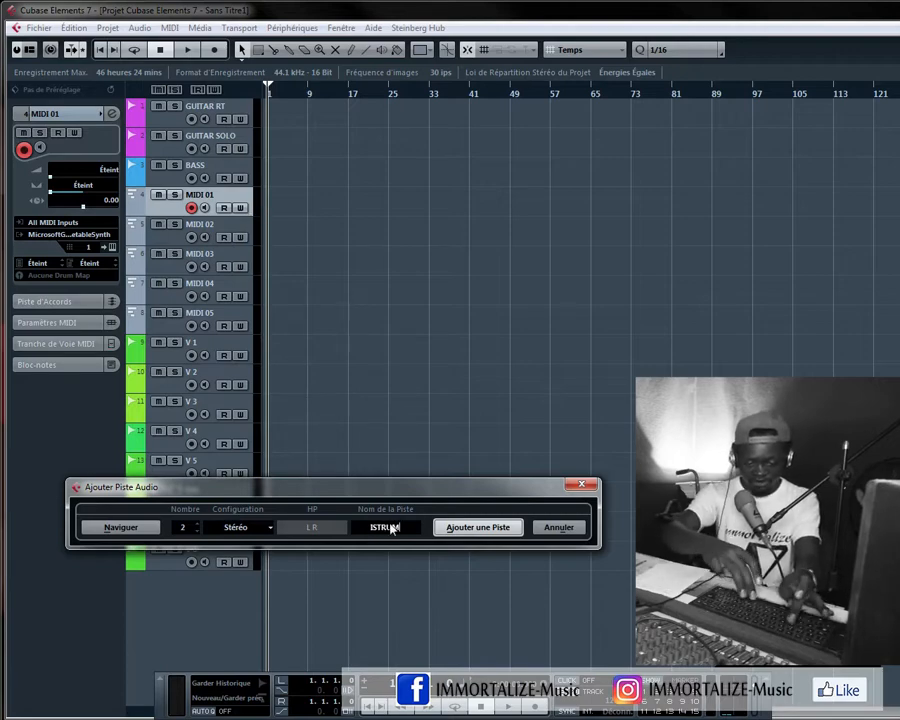
text(L)
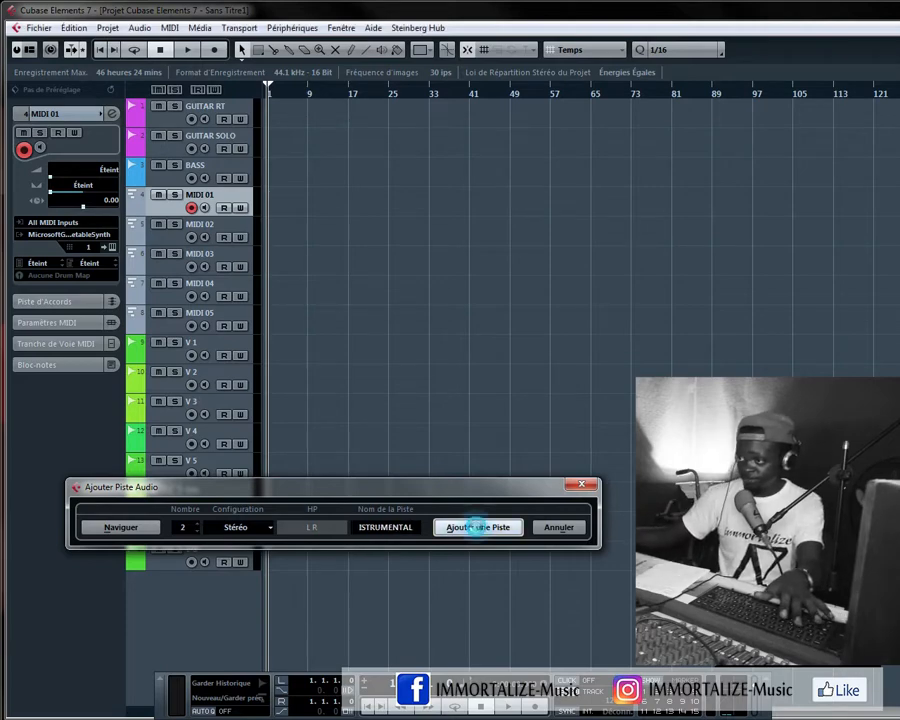
click(446, 527)
- Move the ISTRUMENTAL 1 and ISTRUMENTAL 2 tracks to the end of the track list, below V 8
drag(205, 228, 216, 620)
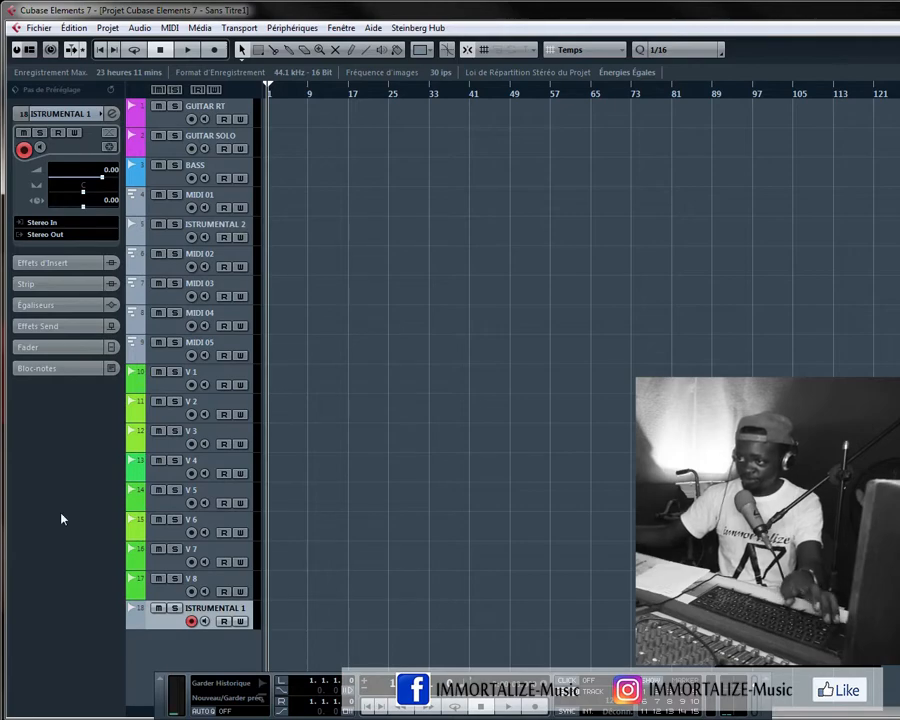
drag(205, 226, 139, 626)
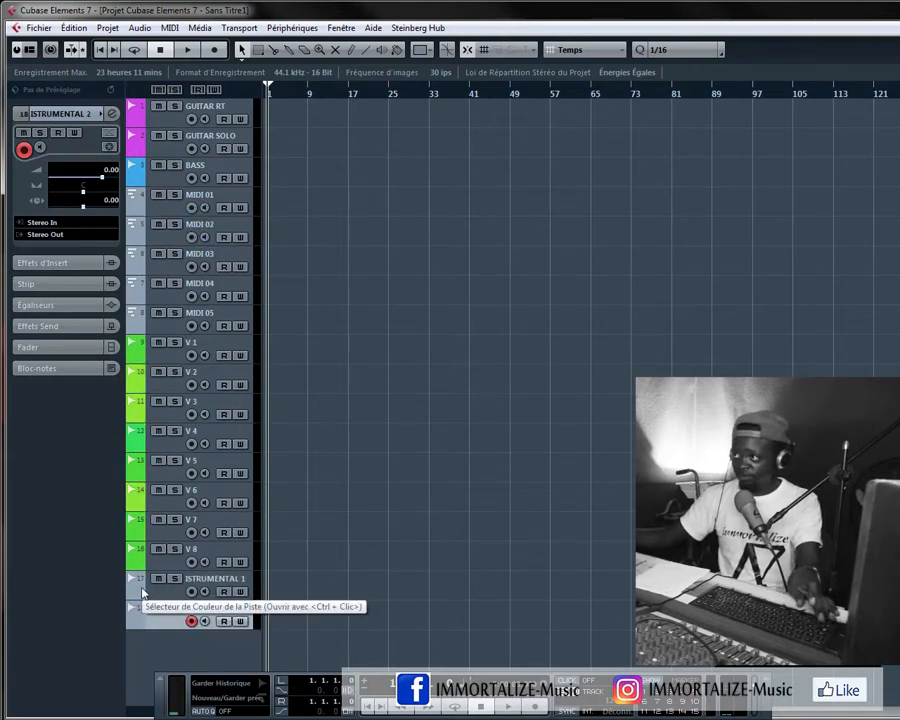